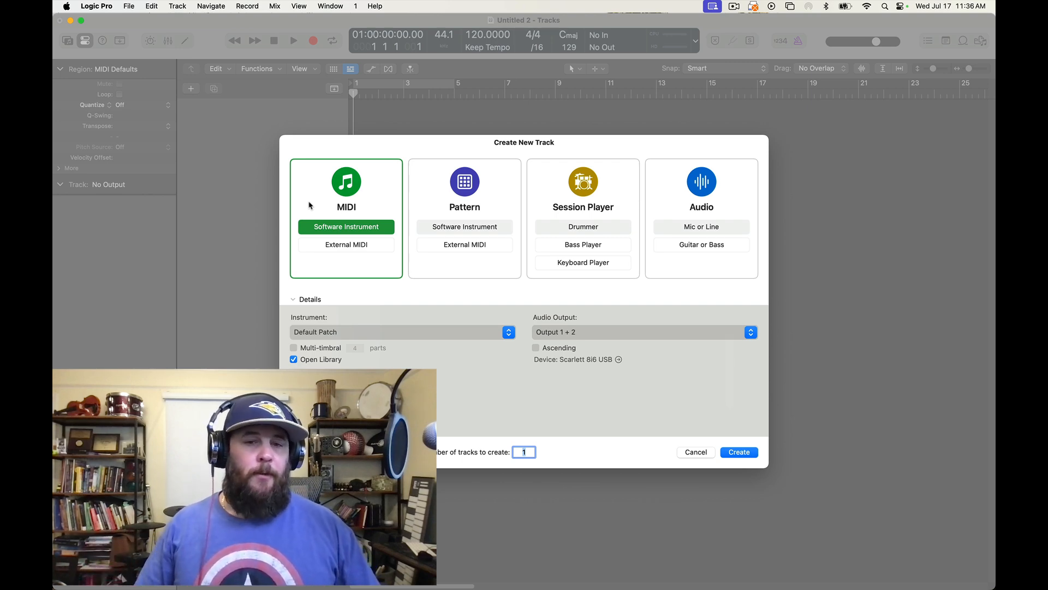
Step: Create one MIDI software instrument track with the default patch
{"action": "key", "text": "Return"}
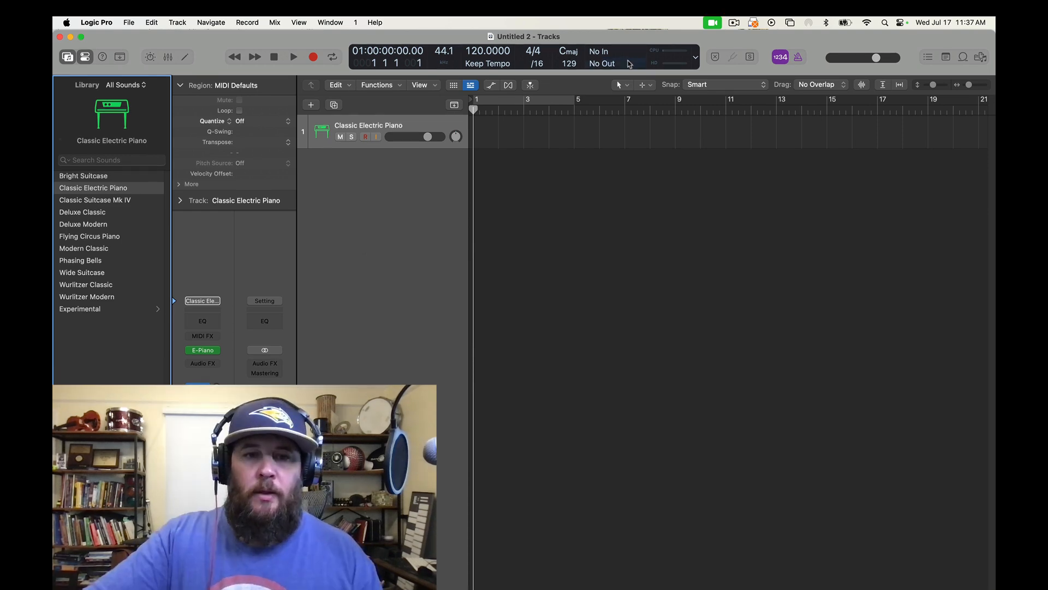
Step: Switch the control bar display to Beats & Project (Large) and make the project window full screen
{"action": "left_click", "coordinate": [696, 57]}
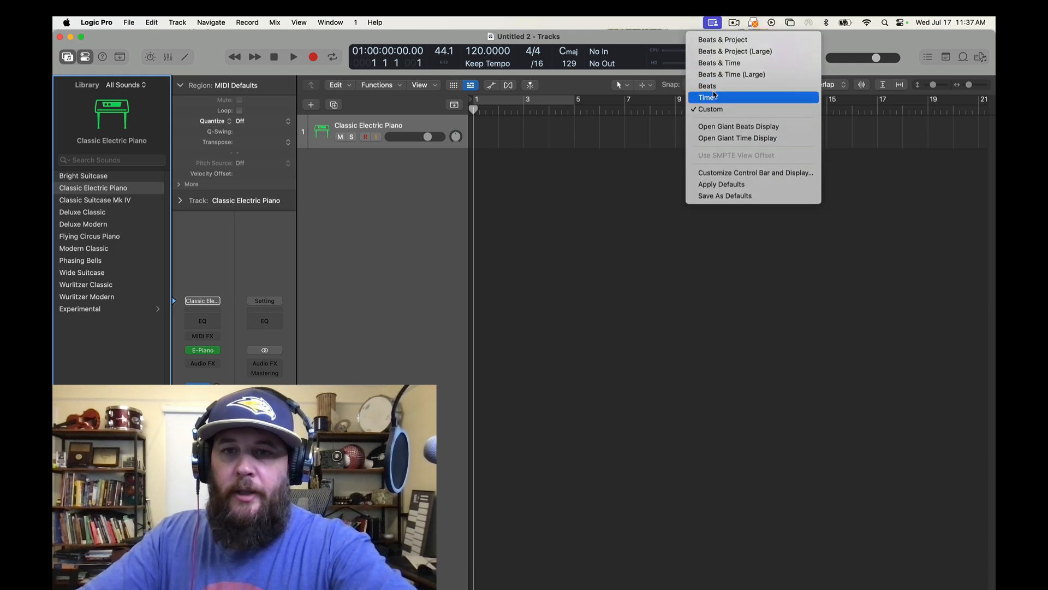
{"action": "left_click", "coordinate": [750, 55]}
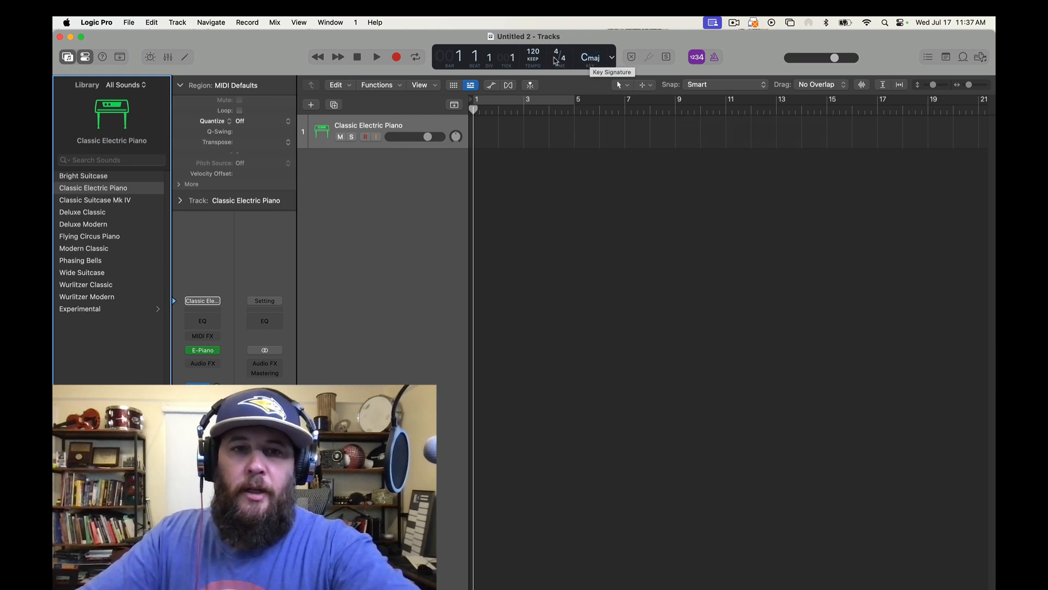
{"action": "left_click", "coordinate": [81, 37]}
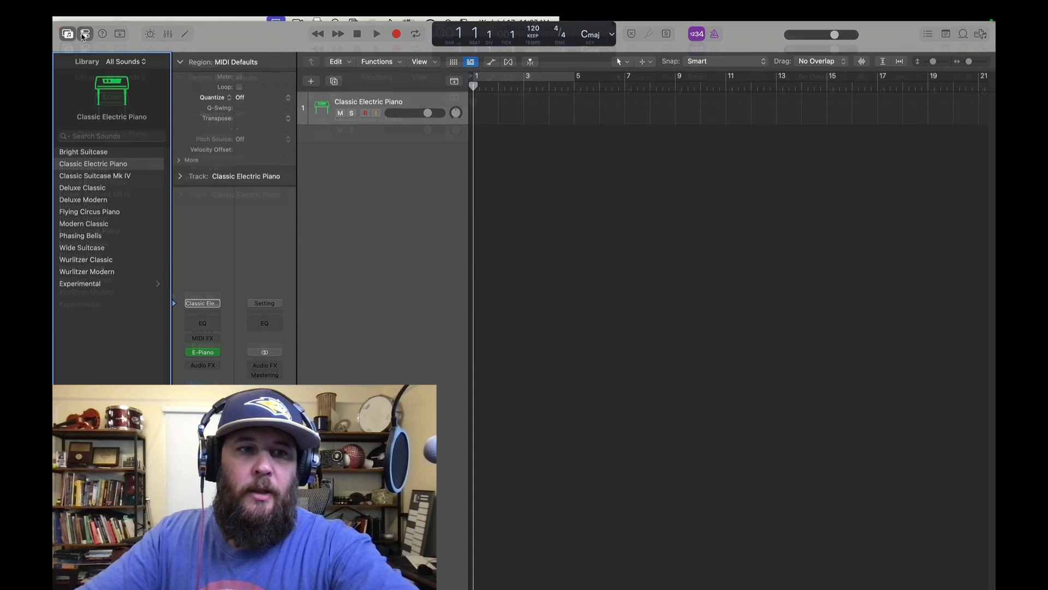
Step: Set the project's key signature to C Minor
{"action": "left_click", "coordinate": [601, 36]}
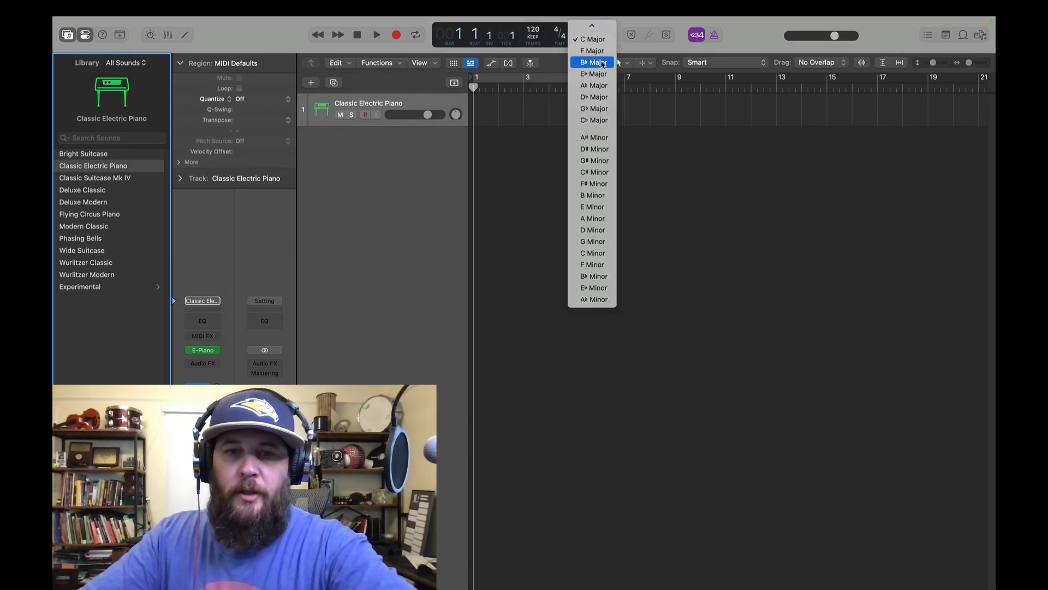
{"action": "scroll", "coordinate": [600, 114], "scroll_direction": "up", "scroll_amount": 3}
{"action": "scroll", "coordinate": [598, 150], "scroll_direction": "down", "scroll_amount": 1}
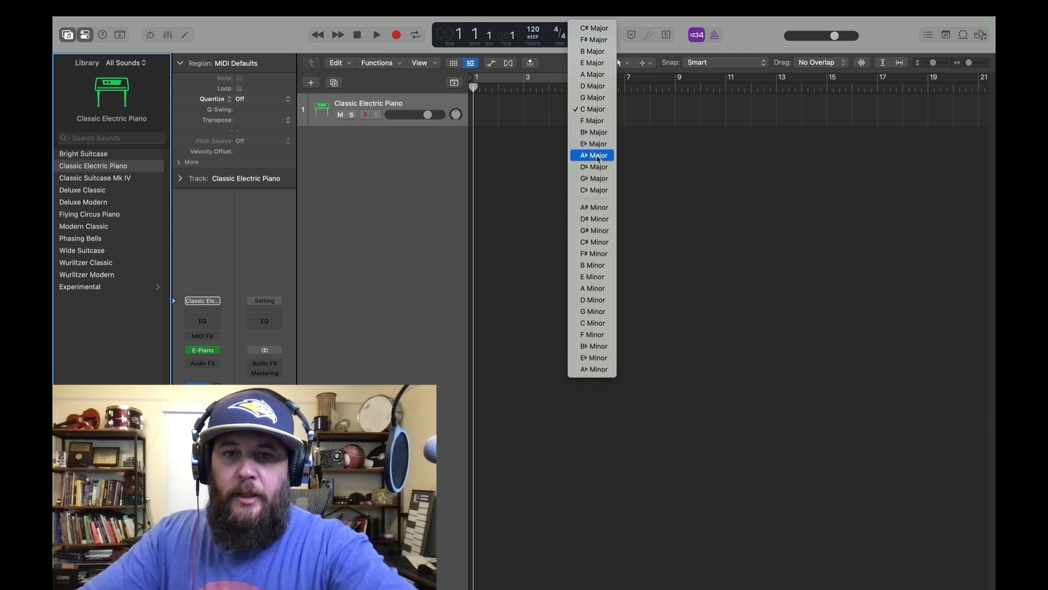
{"action": "left_click", "coordinate": [597, 325]}
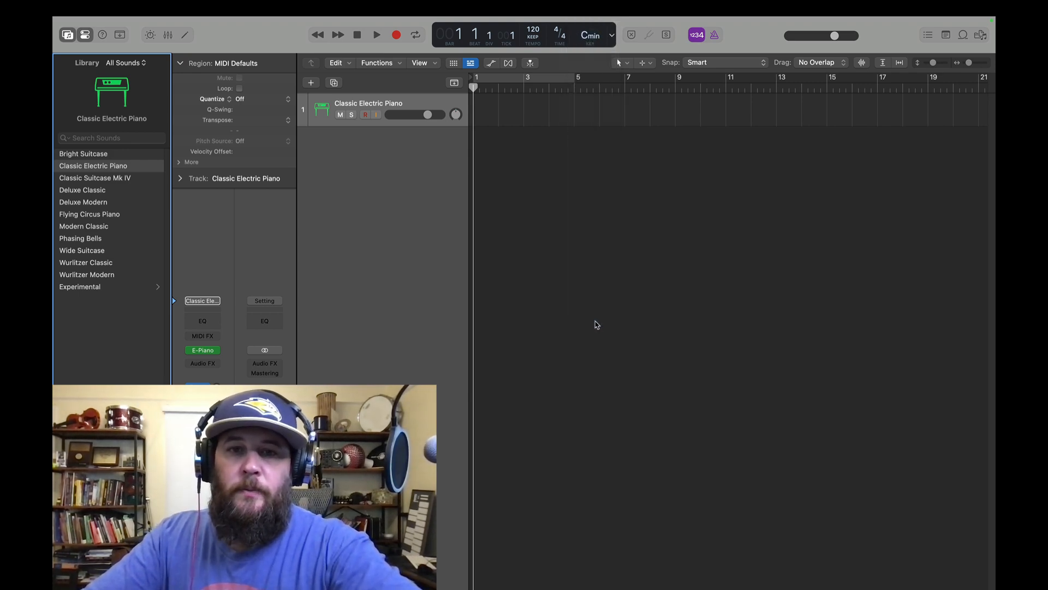
{"action": "left_click", "coordinate": [562, 33]}
{"action": "left_click", "coordinate": [565, 37]}
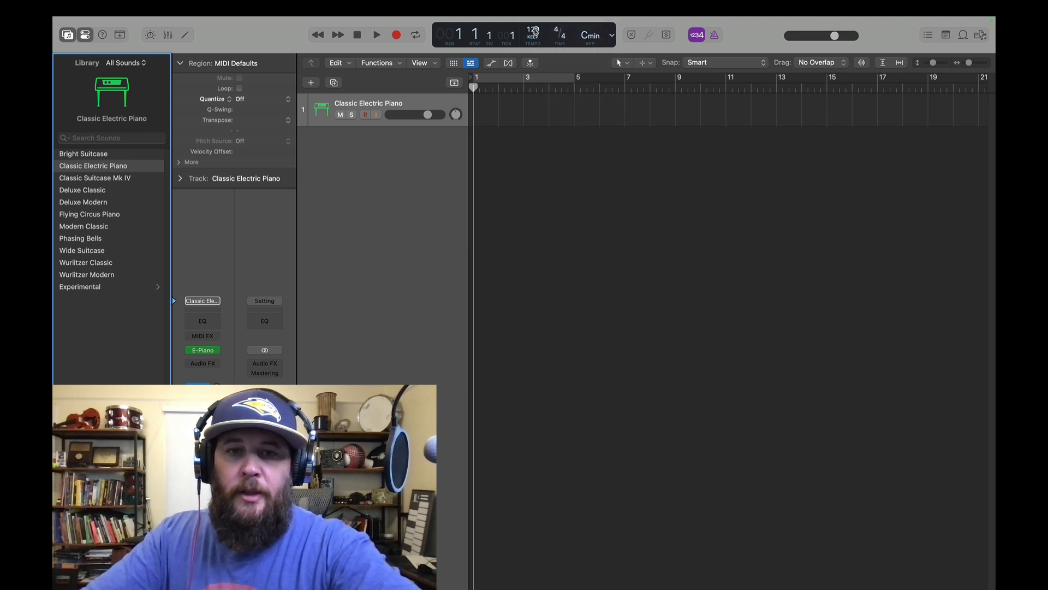
Step: Set the project tempo to 132
{"action": "double_click", "coordinate": [535, 29]}
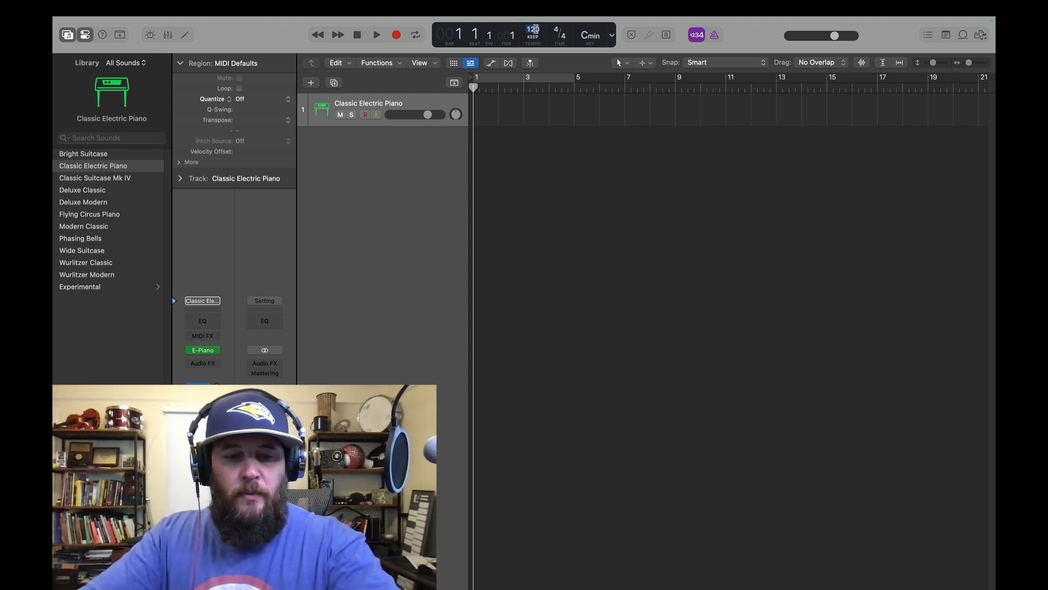
{"action": "type", "text": "130"}
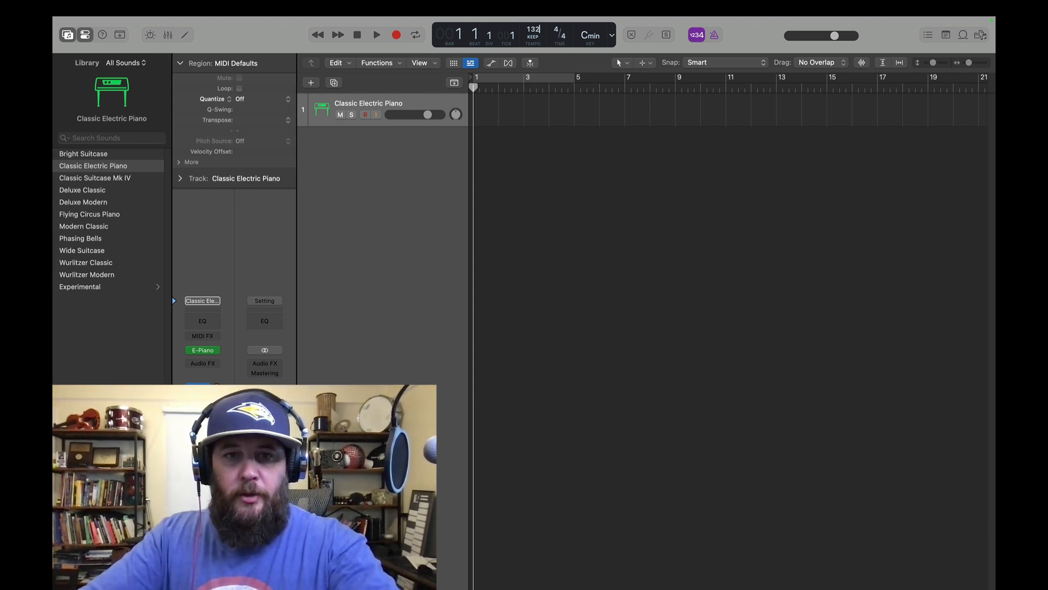
{"action": "double_click", "coordinate": [537, 30]}
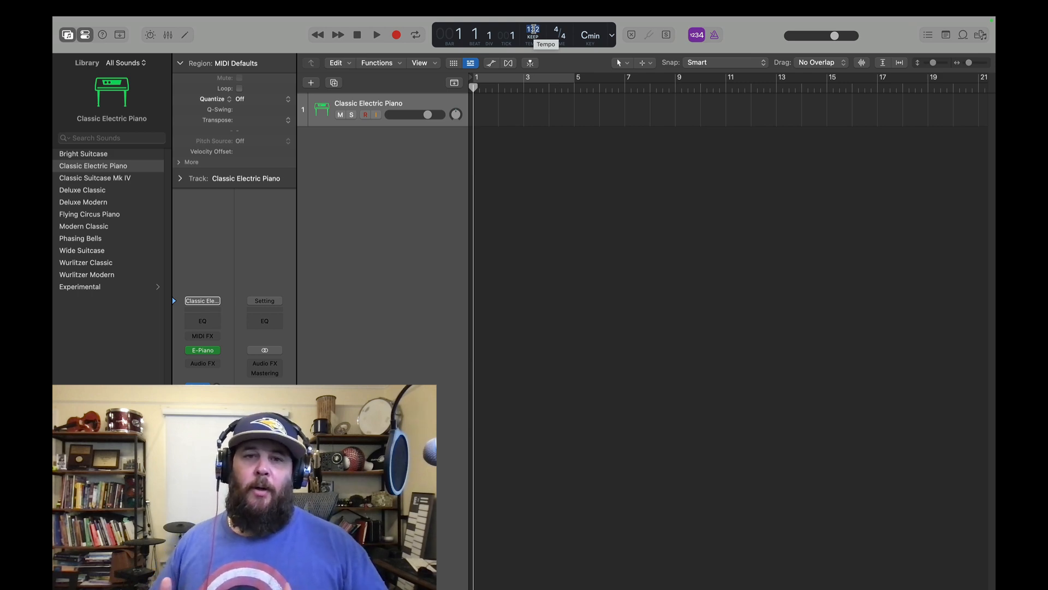
{"action": "left_click", "coordinate": [424, 109]}
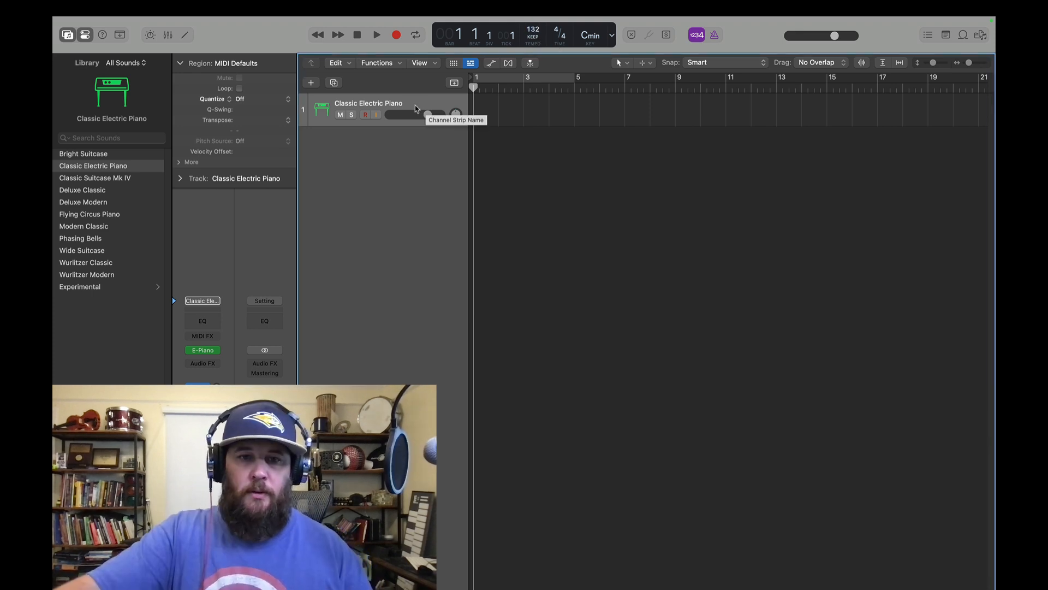
Step: Hide the Library and the Inspector, and turn on the metronome click
{"action": "key", "text": "y"}
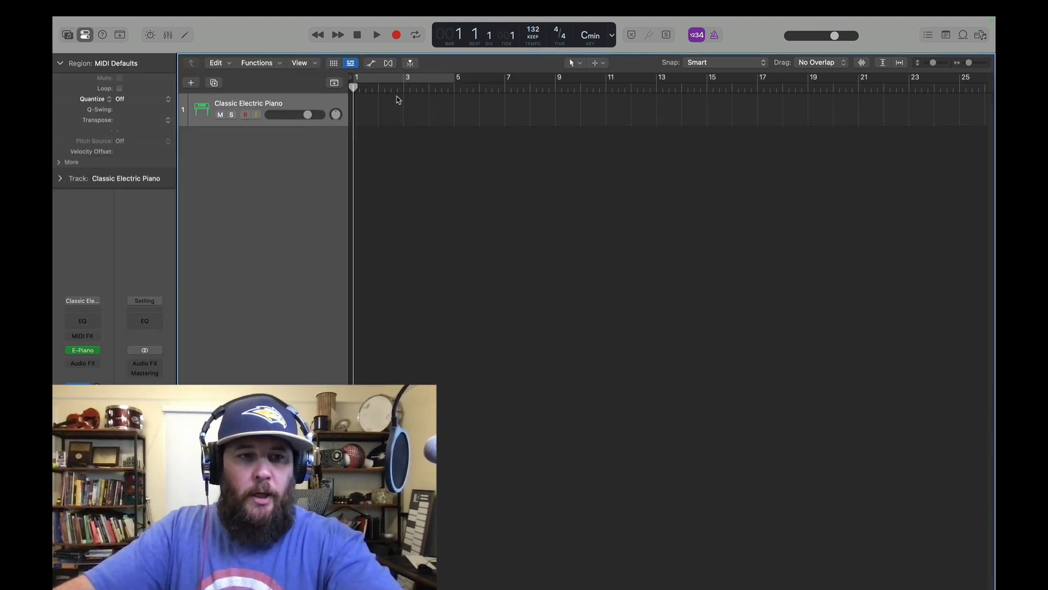
{"action": "key", "text": "i"}
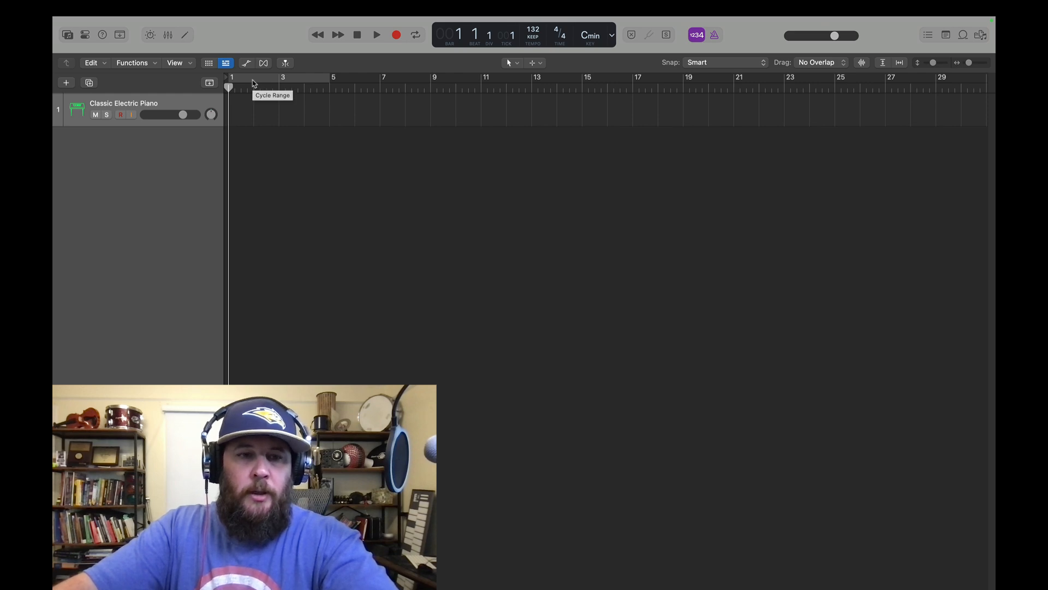
{"action": "left_click", "coordinate": [716, 35]}
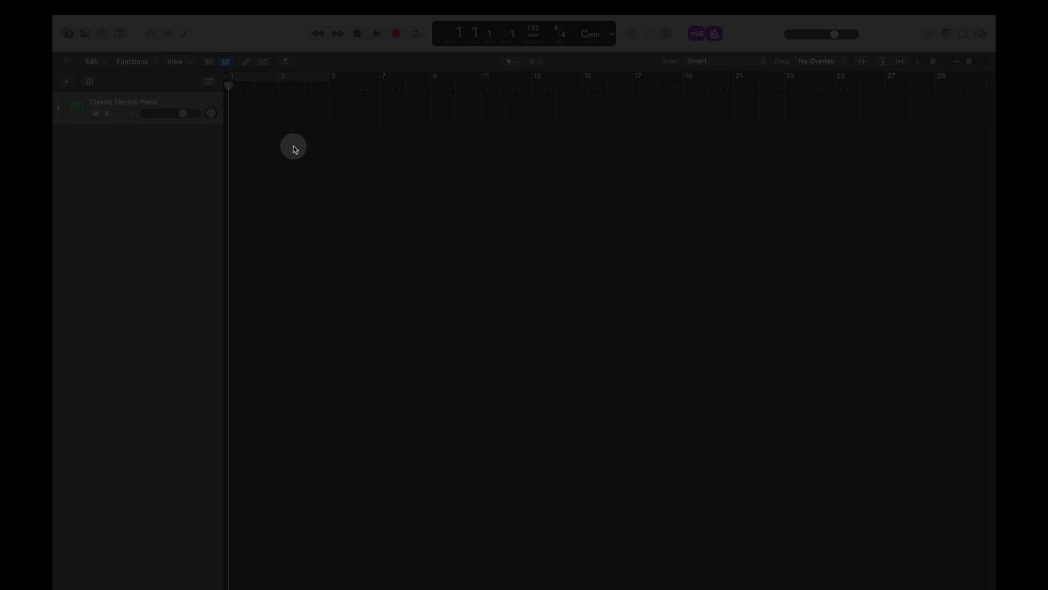
Step: Set the project tempo to 96
{"action": "double_click", "coordinate": [530, 28]}
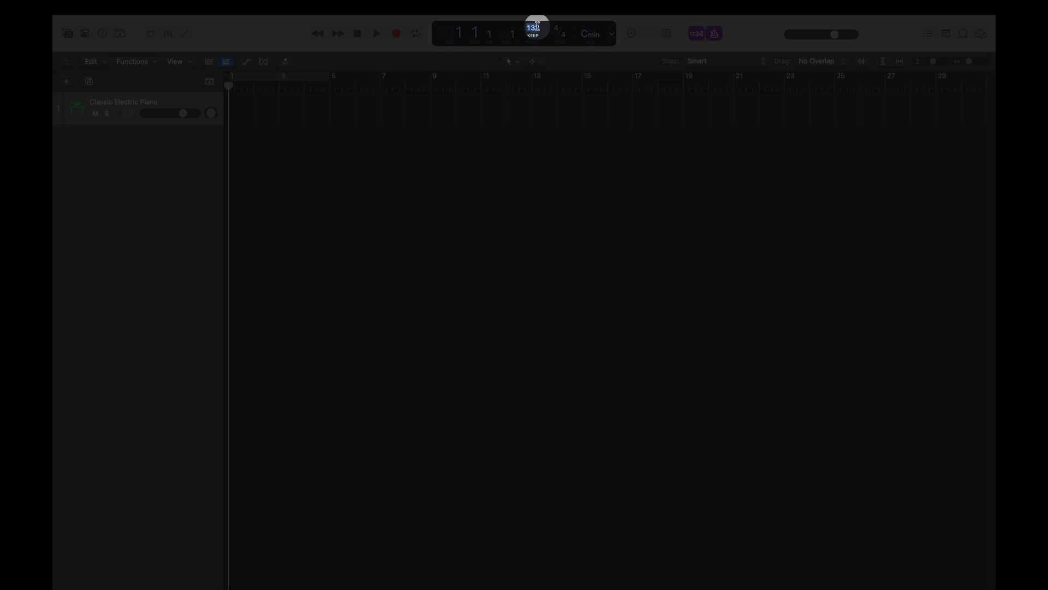
{"action": "type", "text": "96"}
{"action": "key", "text": "Return"}
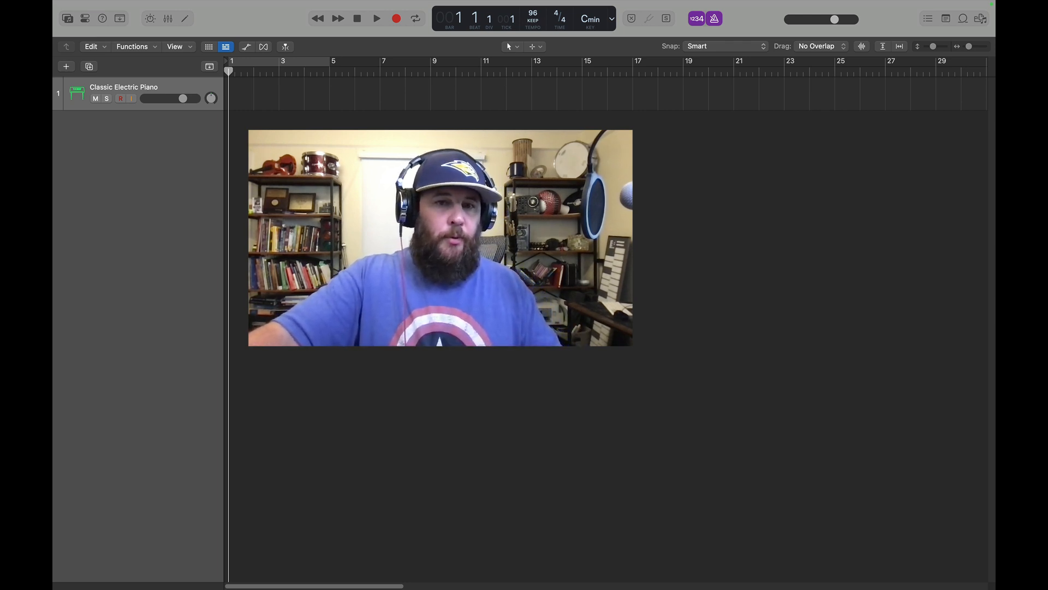
Step: Record a four-bar chord progression on the Classic Electric Piano track, starting at bar 1
{"action": "left_click", "coordinate": [396, 19]}
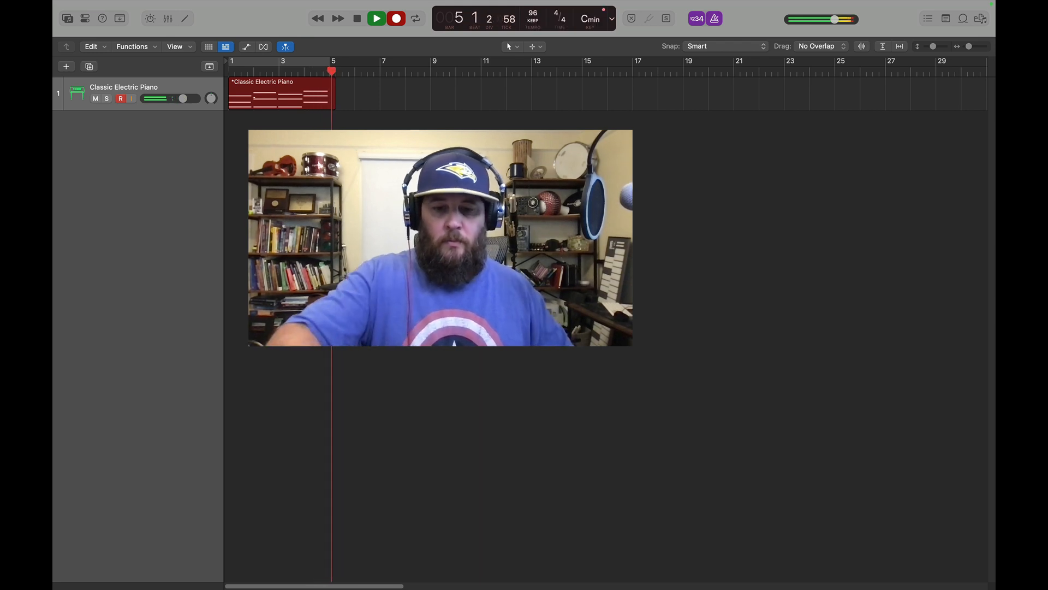
{"action": "key", "text": "space"}
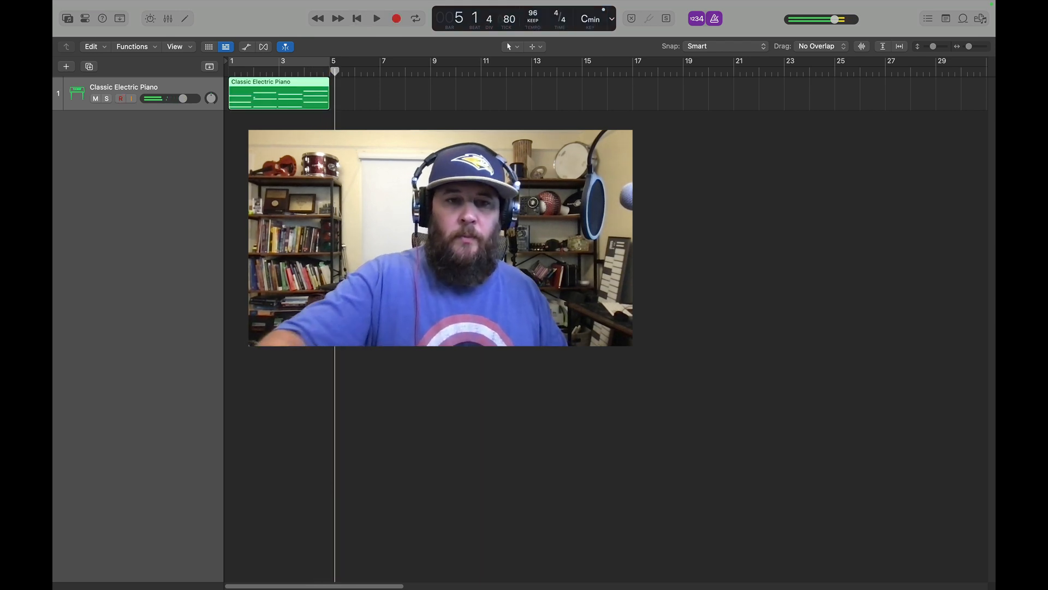
Step: Open the recorded region in the Piano Roll and set the velocity of the G3 note in bar 1 to 93
{"action": "double_click", "coordinate": [278, 102]}
{"action": "scroll", "coordinate": [374, 498], "scroll_direction": "up", "scroll_amount": 4}
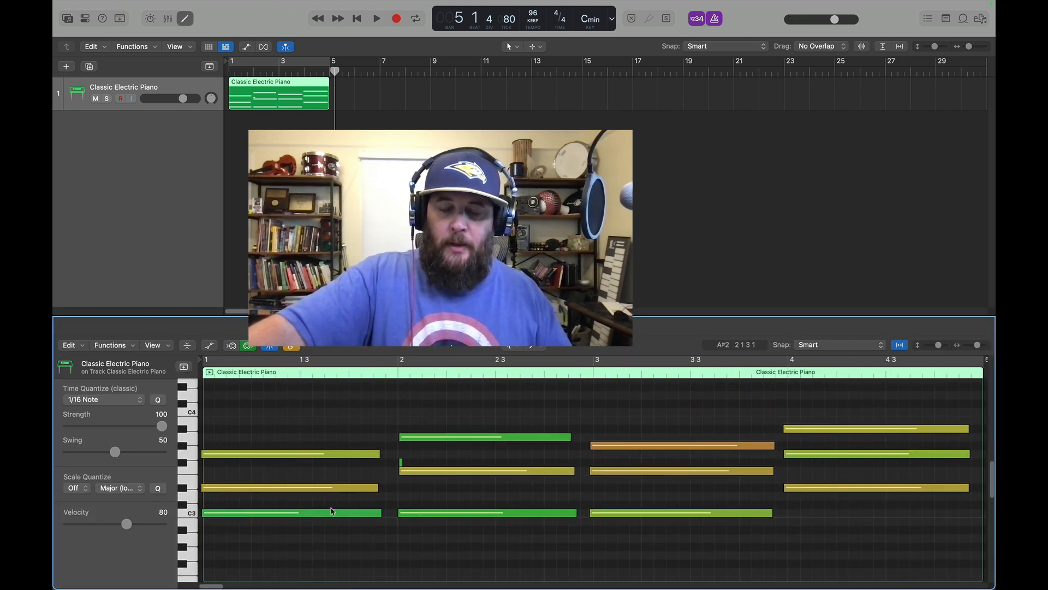
{"action": "scroll", "coordinate": [326, 503], "scroll_direction": "down", "scroll_amount": 1}
{"action": "scroll", "coordinate": [327, 502], "scroll_direction": "down", "scroll_amount": 4}
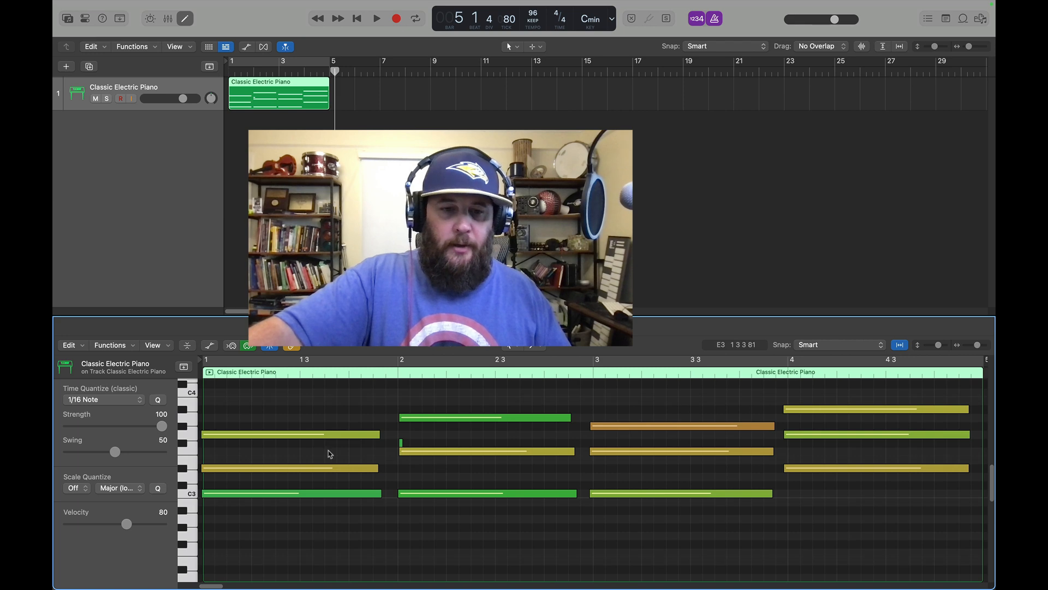
{"action": "left_click", "coordinate": [337, 435]}
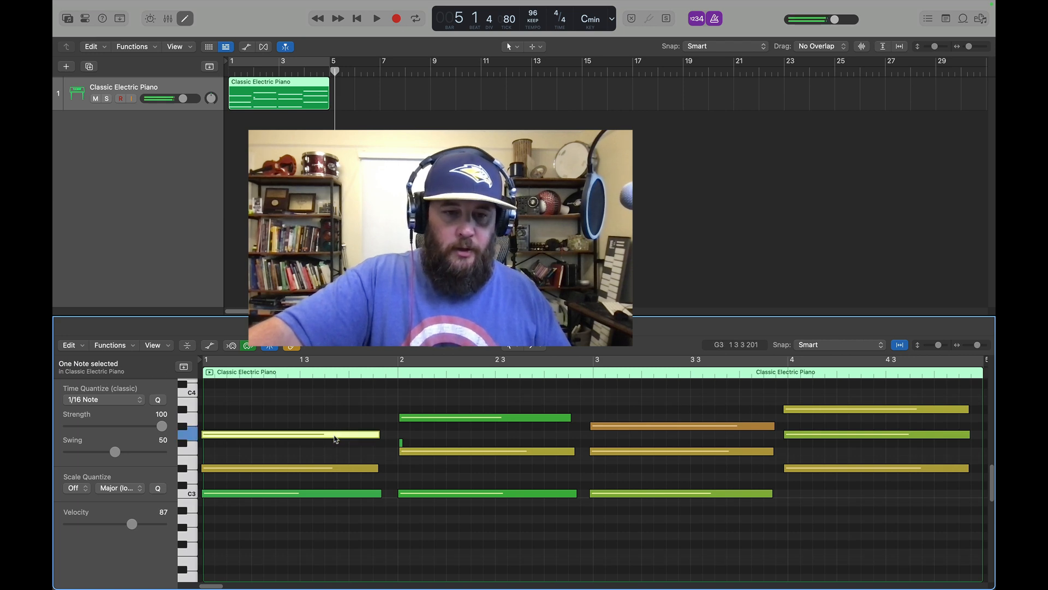
{"action": "mouse_move", "coordinate": [135, 525]}
{"action": "left_mouse_down"}
{"action": "mouse_move", "coordinate": [164, 526]}
{"action": "mouse_move", "coordinate": [136, 525]}
{"action": "left_mouse_up"}
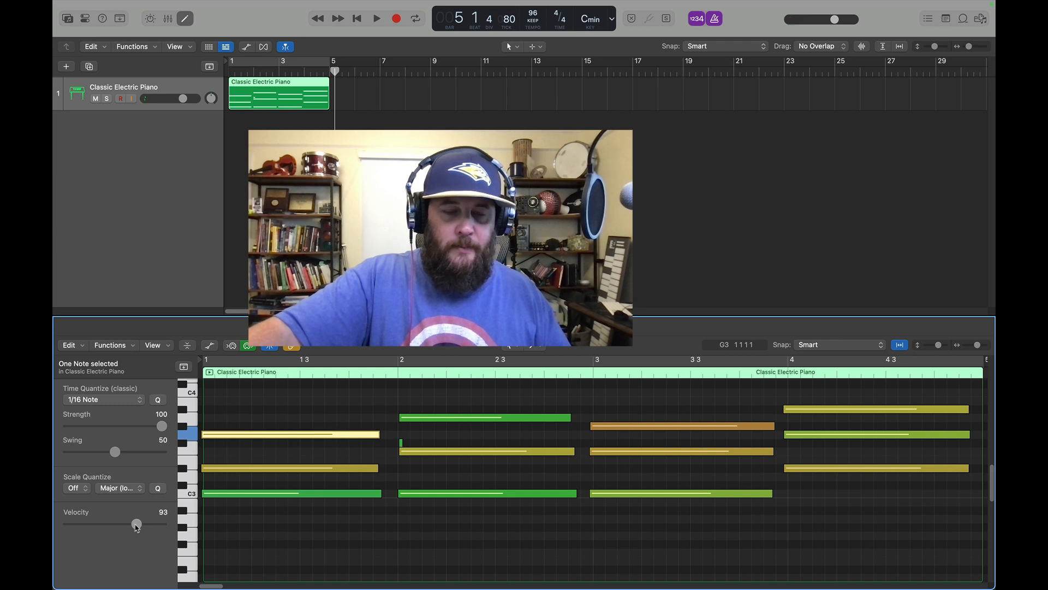
Step: Delete the very short stray F#3 note at the start of bar 2
{"action": "left_click", "coordinate": [402, 446]}
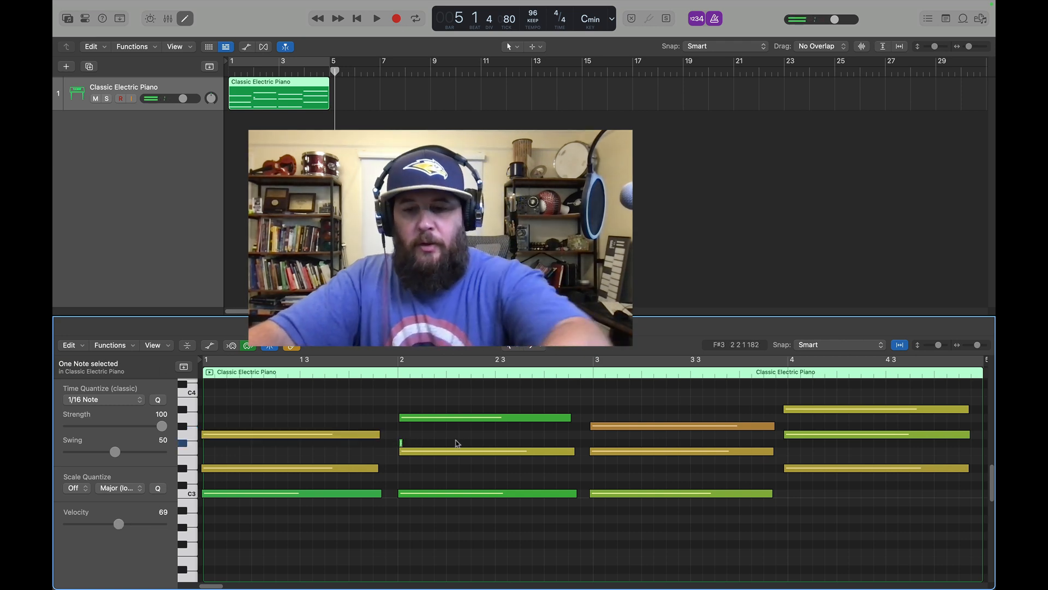
{"action": "key", "text": "Delete"}
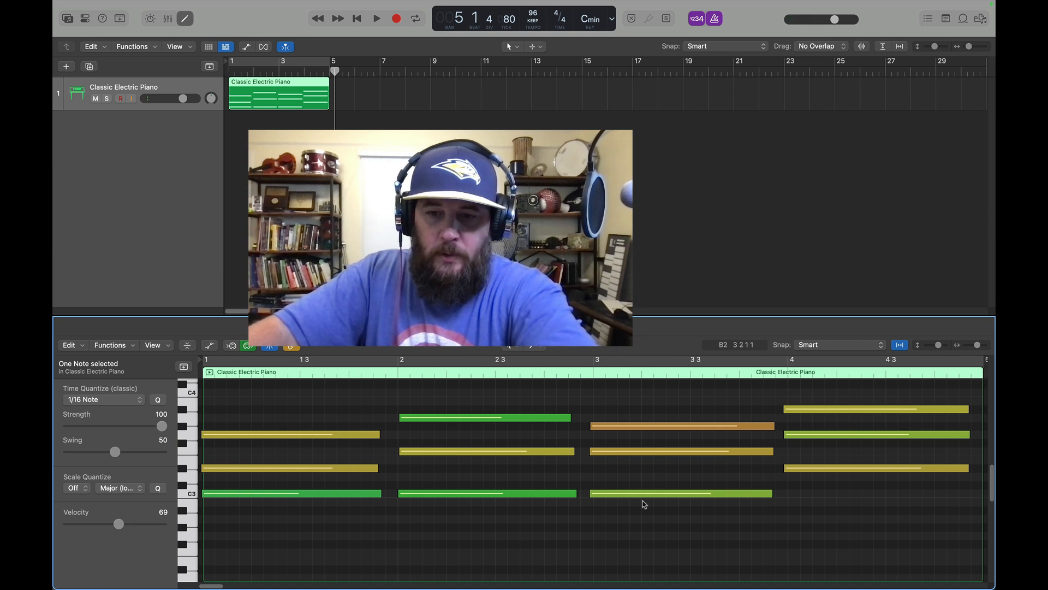
Step: Select all the notes in the region and time-quantize them to 1/1 Note
{"action": "scroll", "coordinate": [759, 492], "scroll_direction": "up", "scroll_amount": 4}
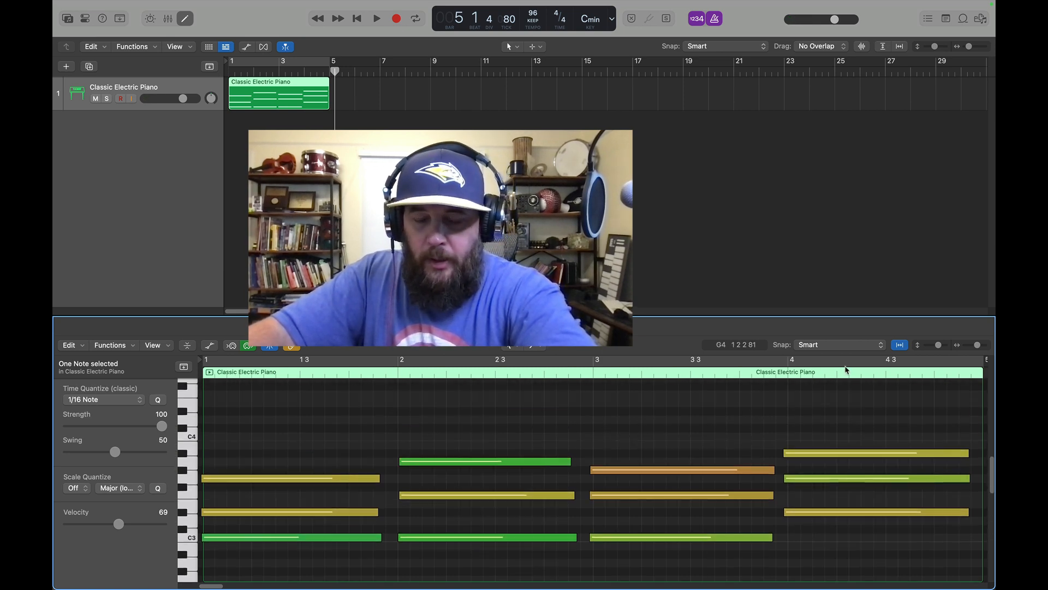
{"action": "left_click_drag", "start_coordinate": [320, 403], "coordinate": [802, 568]}
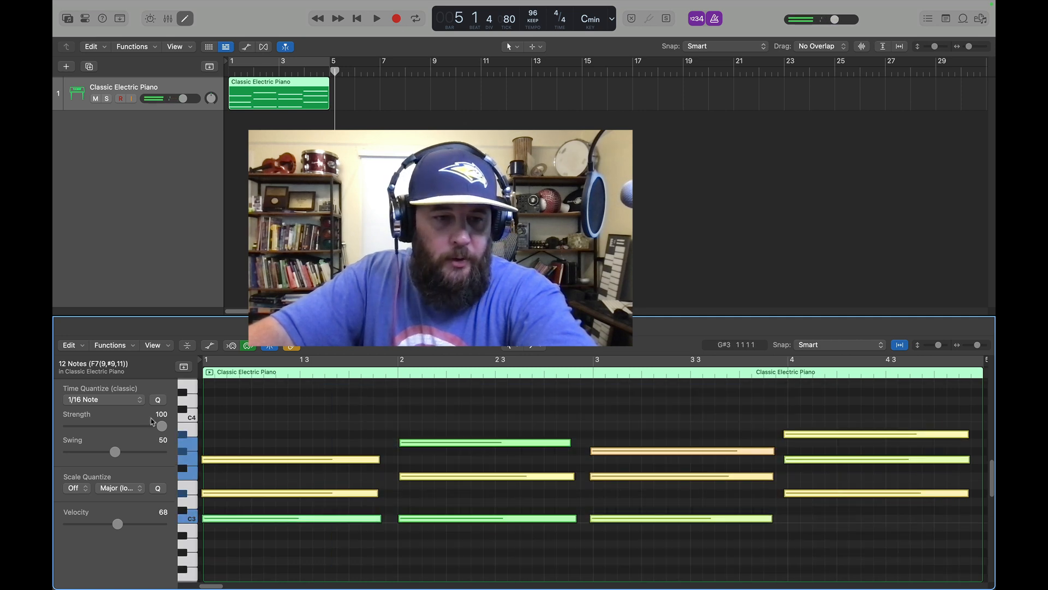
{"action": "left_click", "coordinate": [247, 414]}
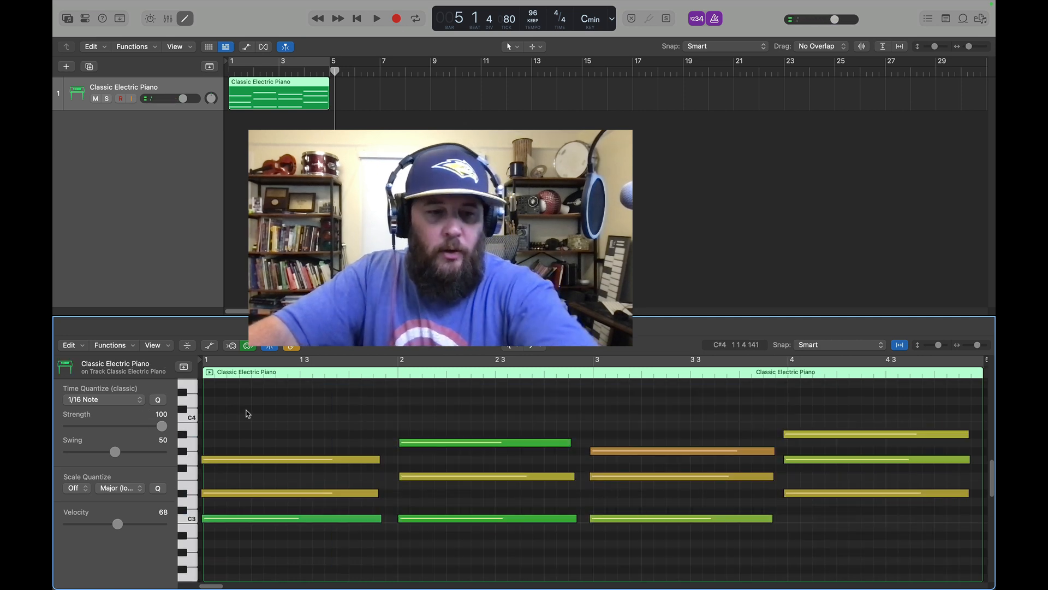
{"action": "key", "text": "super+a"}
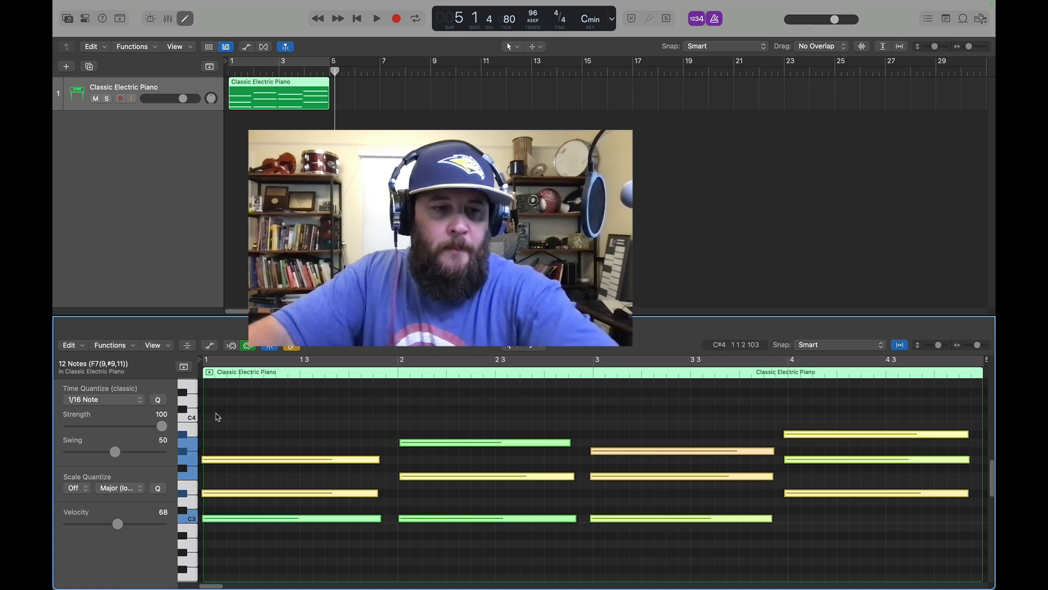
{"action": "left_click", "coordinate": [141, 405]}
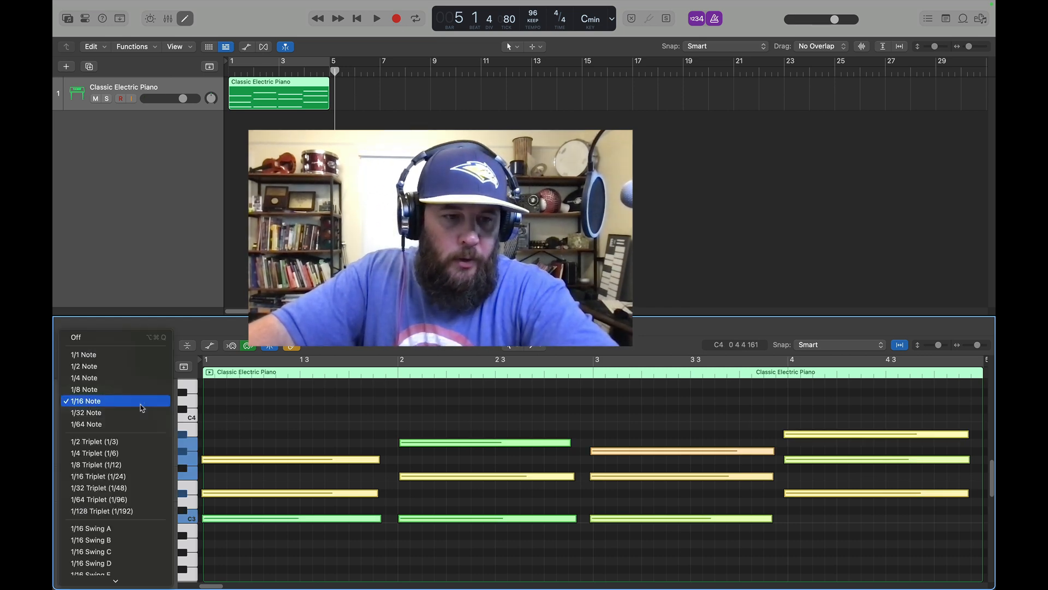
{"action": "left_click", "coordinate": [111, 354]}
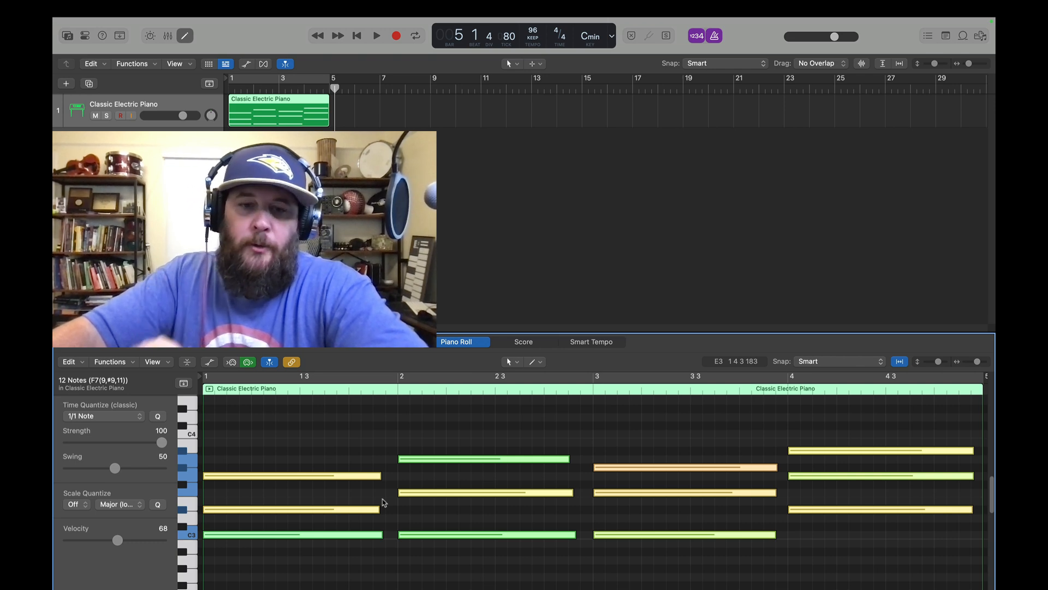
Step: Select all the notes again and lengthen them together slightly at their right ends
{"action": "left_click", "coordinate": [660, 447]}
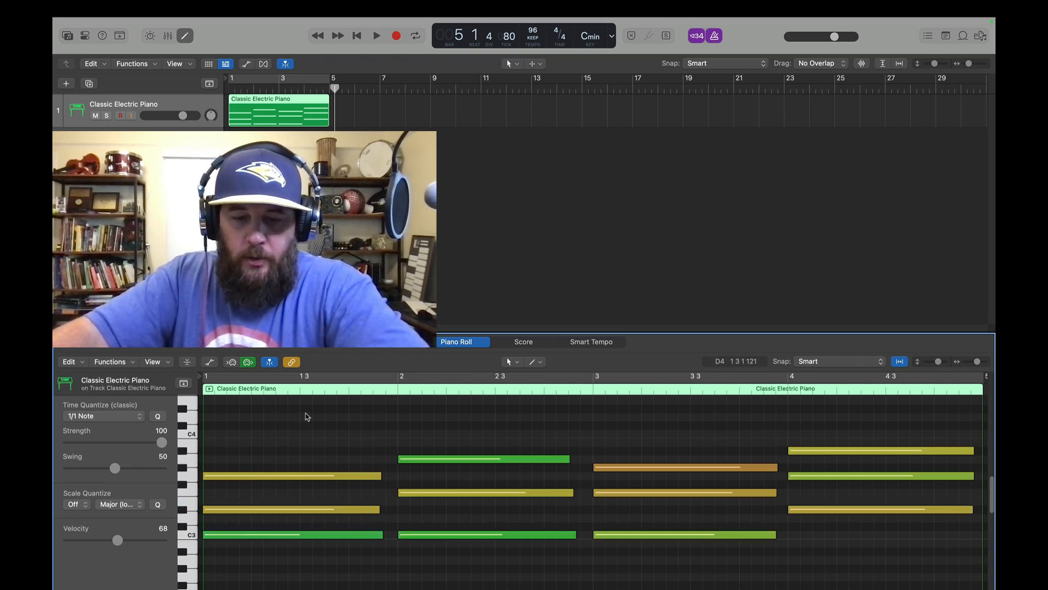
{"action": "key", "text": "super+a"}
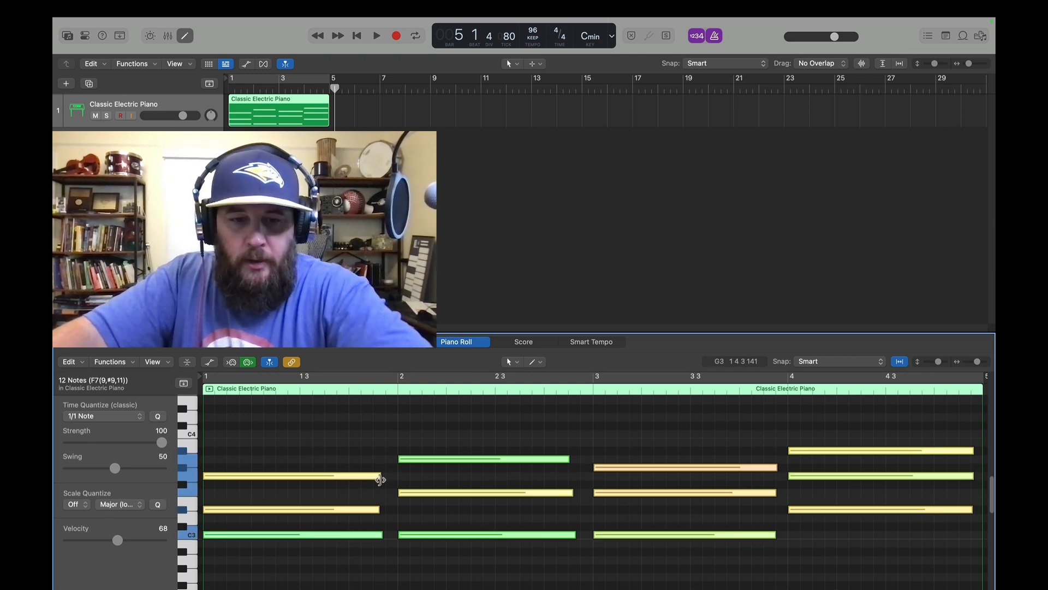
{"action": "mouse_move", "coordinate": [381, 479]}
{"action": "left_mouse_down"}
{"action": "mouse_move", "coordinate": [397, 480]}
{"action": "mouse_move", "coordinate": [385, 482]}
{"action": "left_mouse_up"}
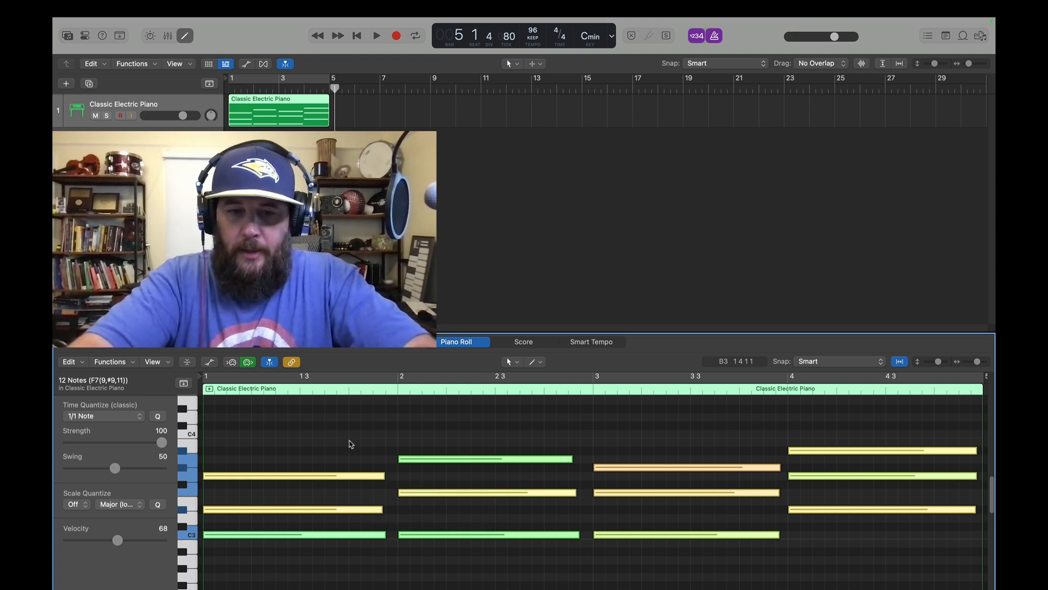
Step: Apply Force Legato to the selected notes, shortening overlapped ones, and play the region back from the start of the project
{"action": "key", "text": "shift+backslash"}
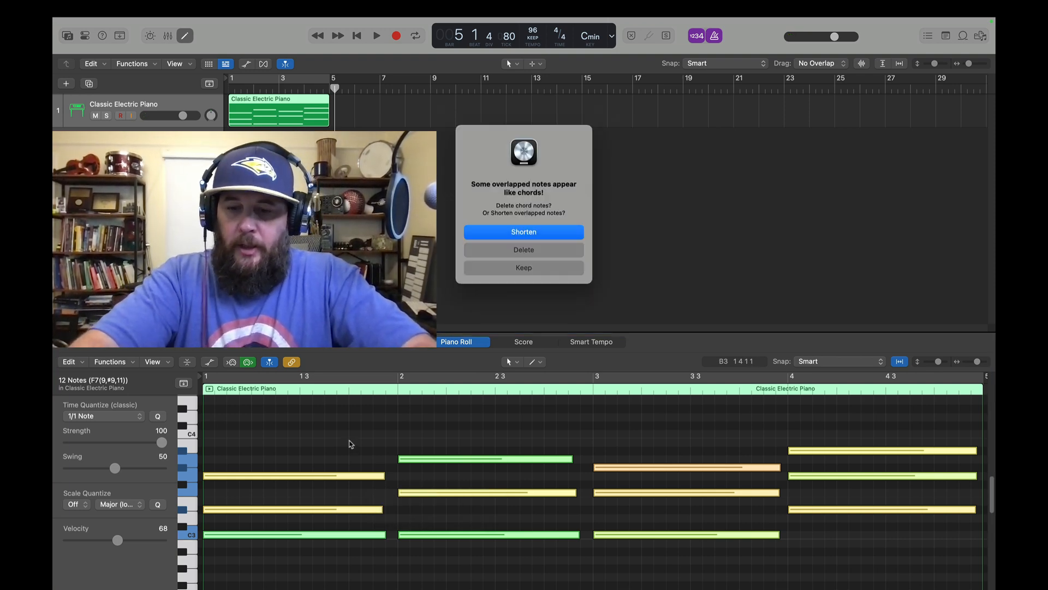
{"action": "key", "text": "Return"}
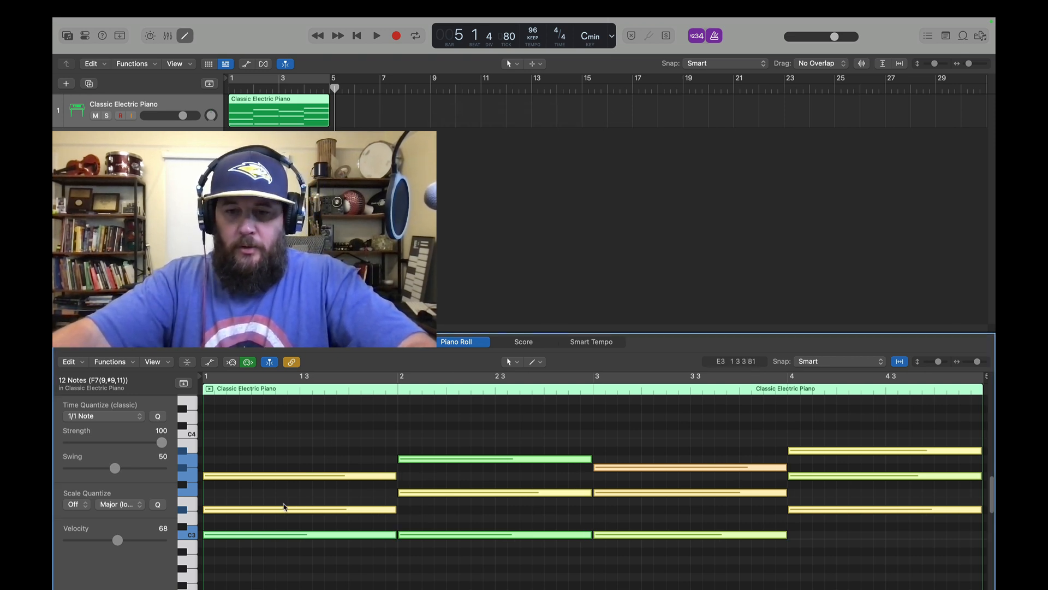
{"action": "key", "text": "space"}
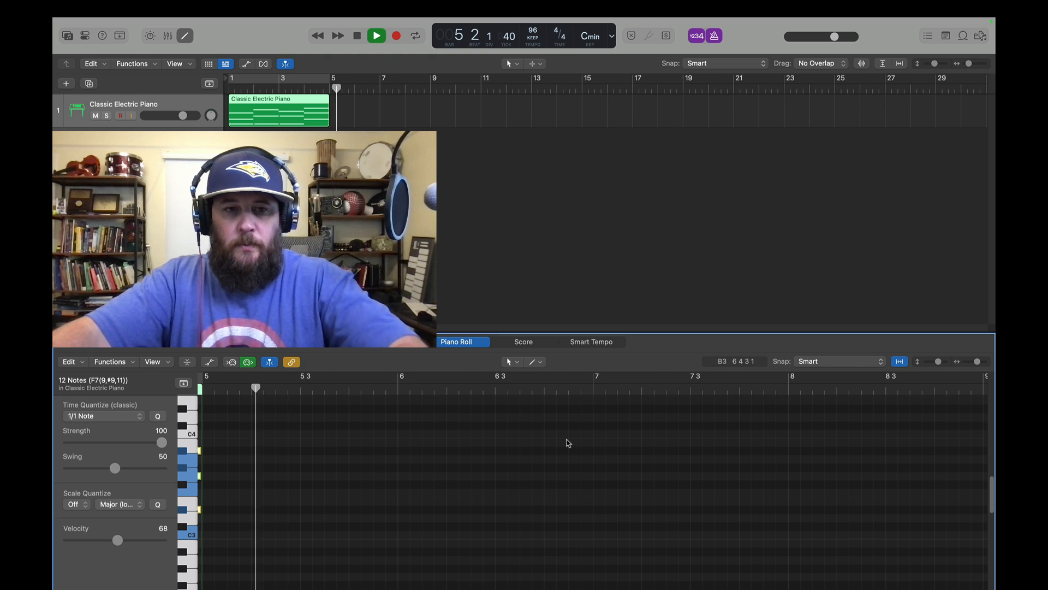
{"action": "key", "text": "space"}
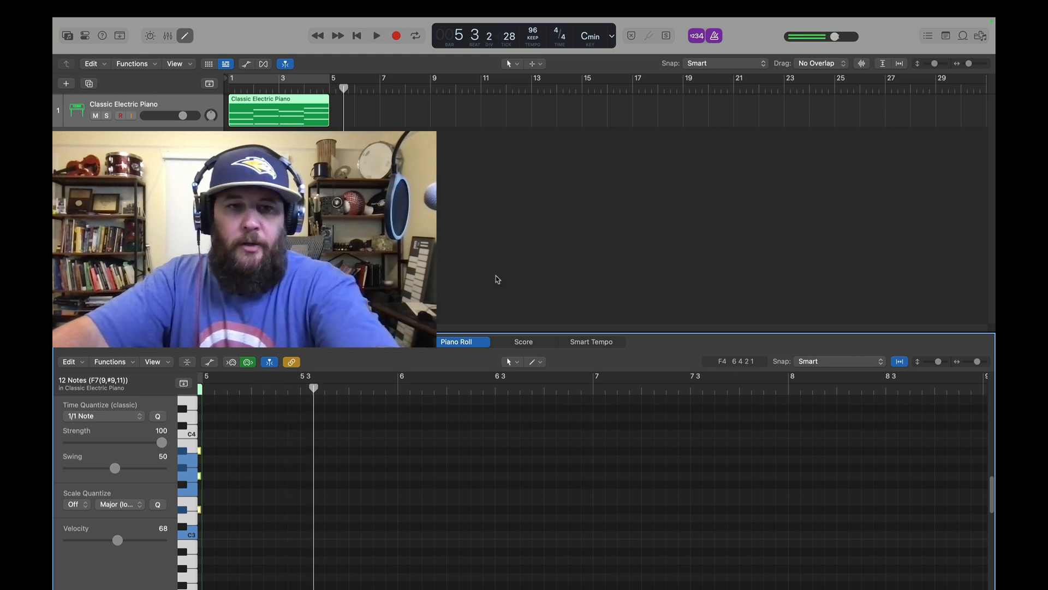
{"action": "key", "text": "Return"}
{"action": "key", "text": "space"}
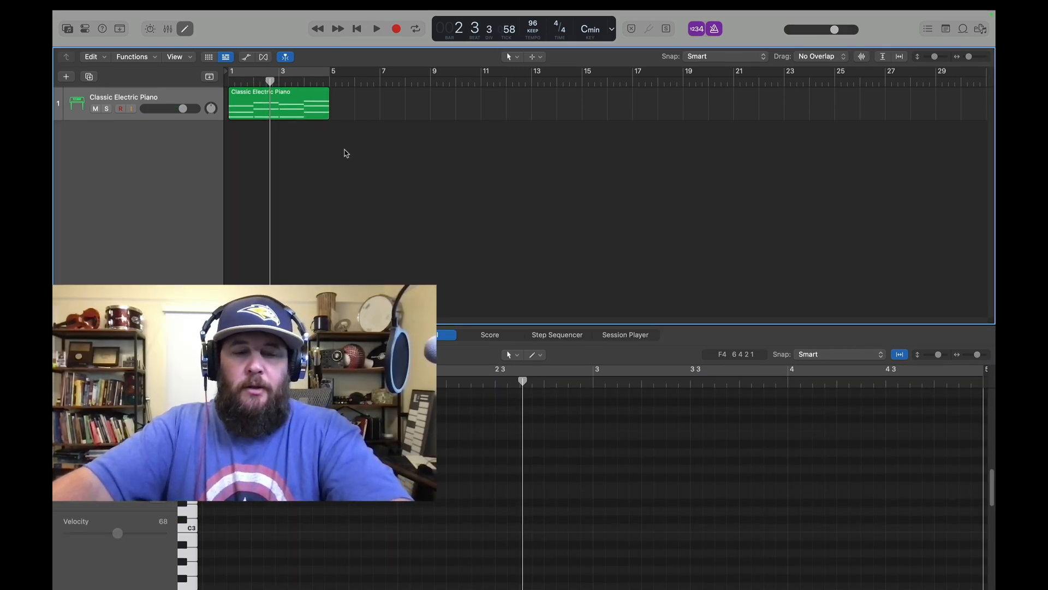
Step: Close the Piano Roll and show the global tracks above the electric piano track
{"action": "key", "text": "e"}
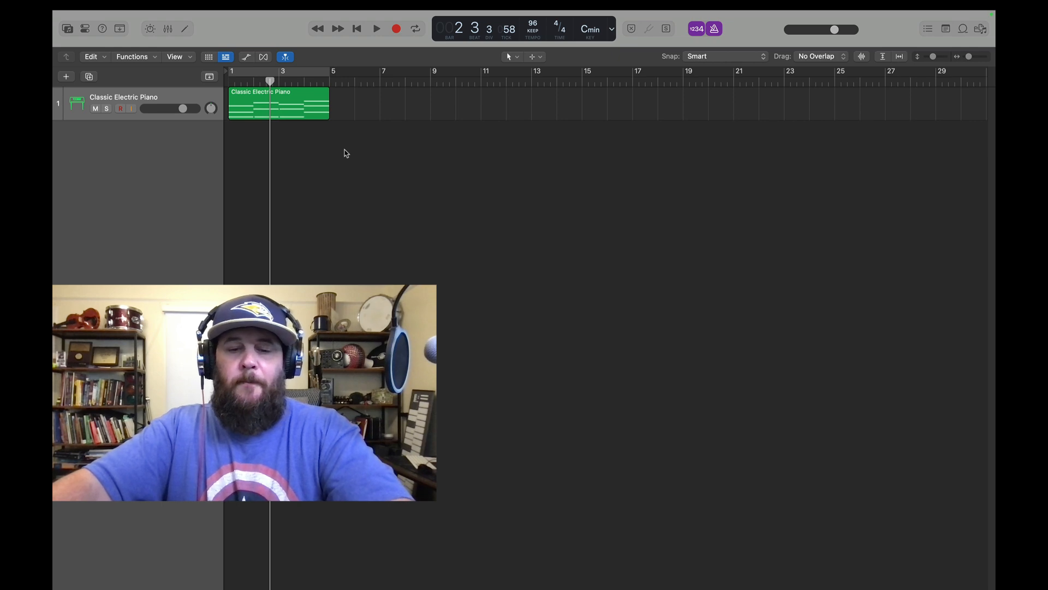
{"action": "key", "text": "g"}
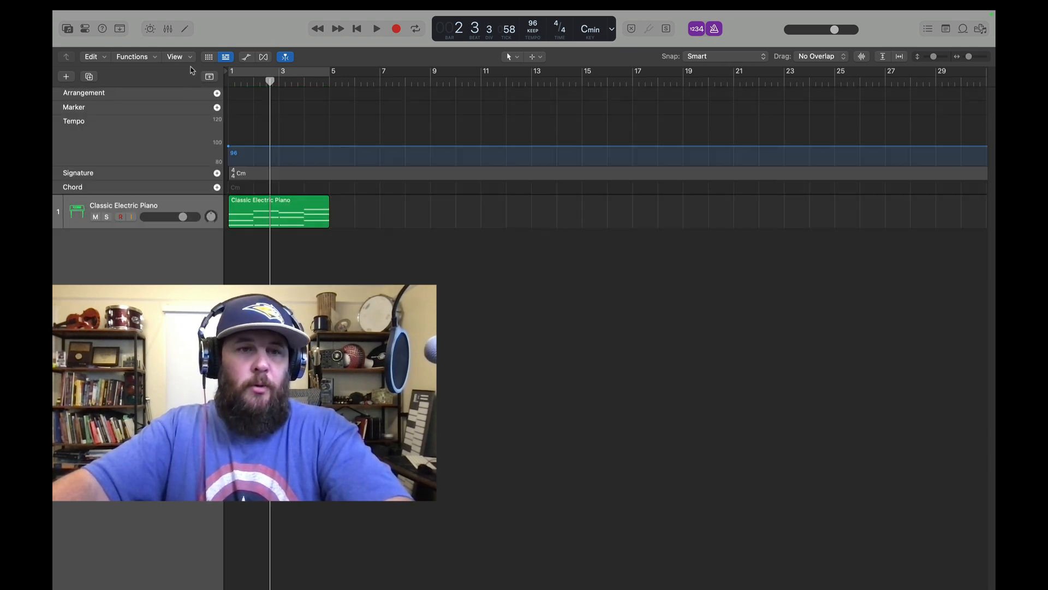
{"action": "left_click", "coordinate": [210, 77]}
{"action": "left_click", "coordinate": [211, 77]}
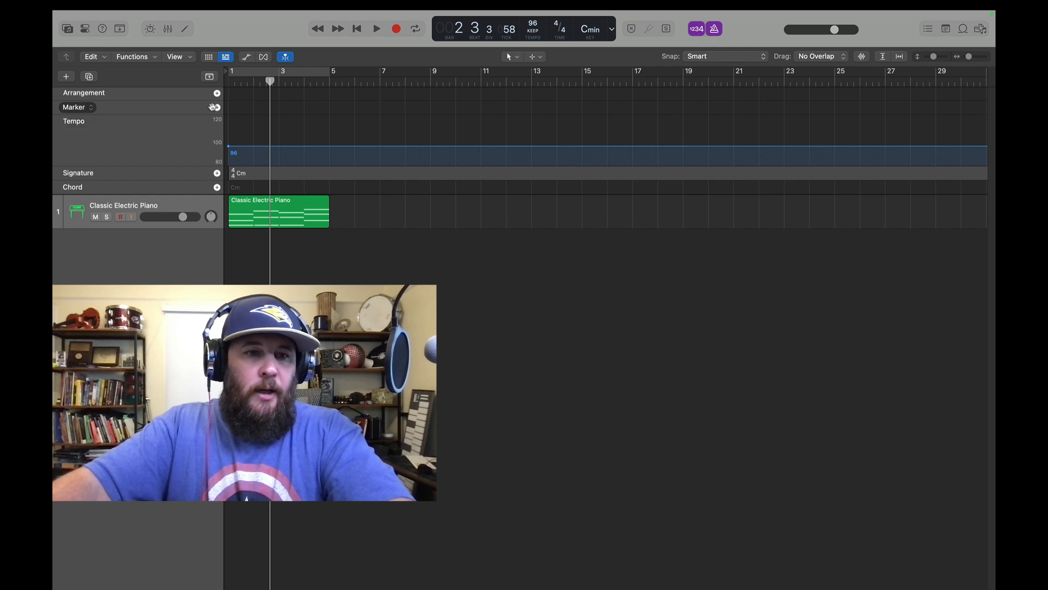
Step: Add an Intro arrangement marker and shorten it to four bars, ending at bar 5
{"action": "left_click", "coordinate": [216, 94]}
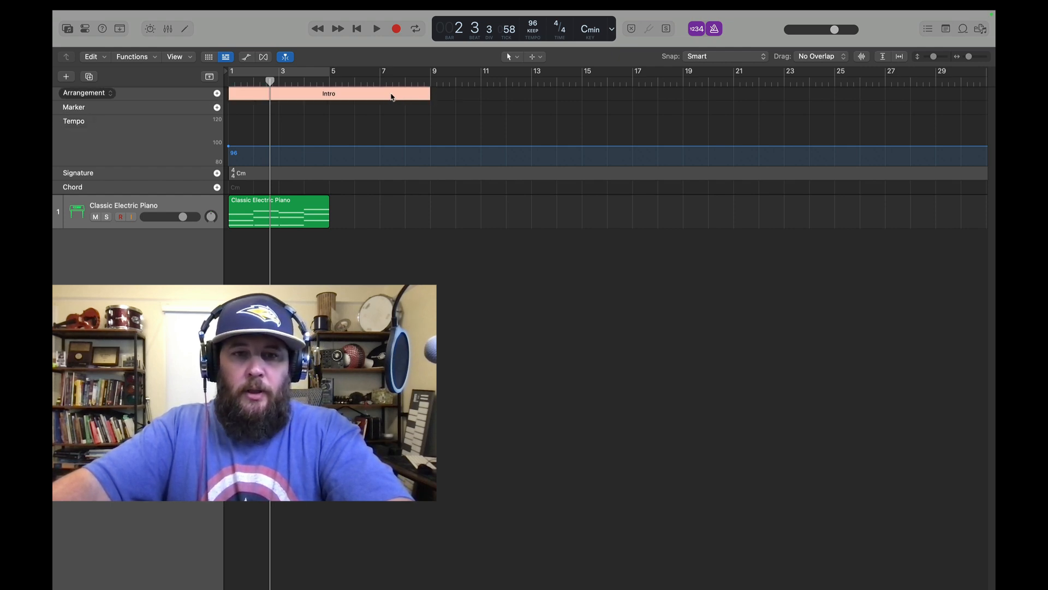
{"action": "left_click", "coordinate": [393, 116]}
{"action": "left_click_drag", "start_coordinate": [430, 98], "coordinate": [329, 103]}
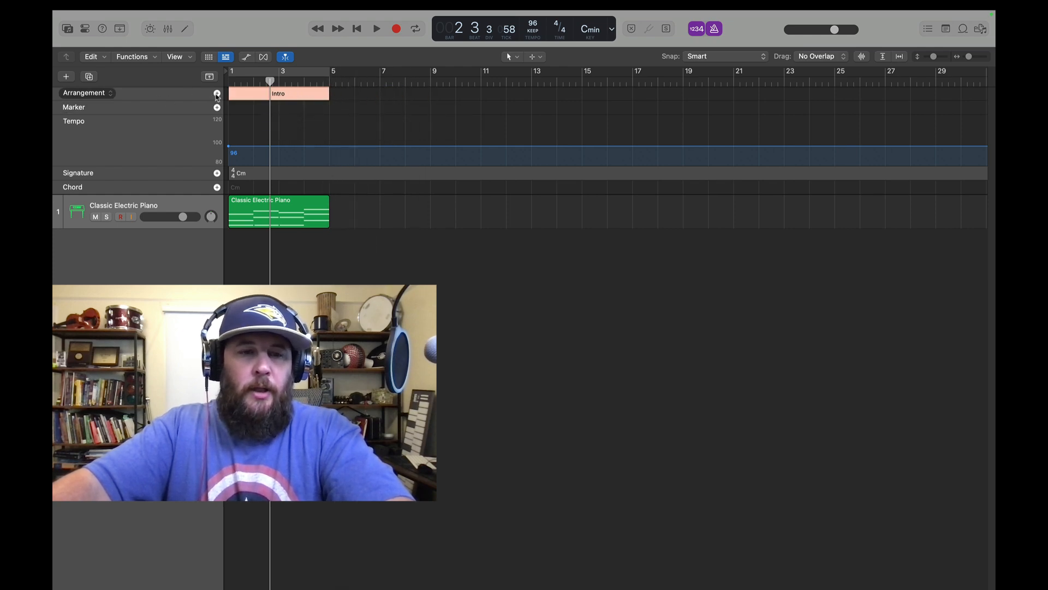
Step: Add eight-bar Verse, Chorus and Bridge arrangement markers after the Intro
{"action": "left_click", "coordinate": [217, 93]}
{"action": "left_click", "coordinate": [217, 94]}
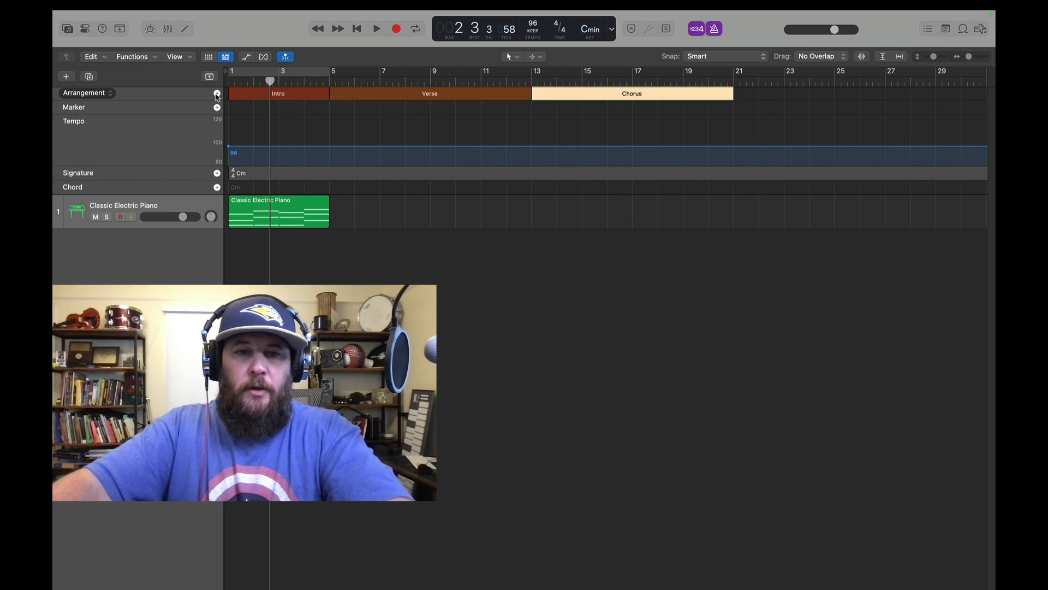
{"action": "left_click", "coordinate": [216, 93]}
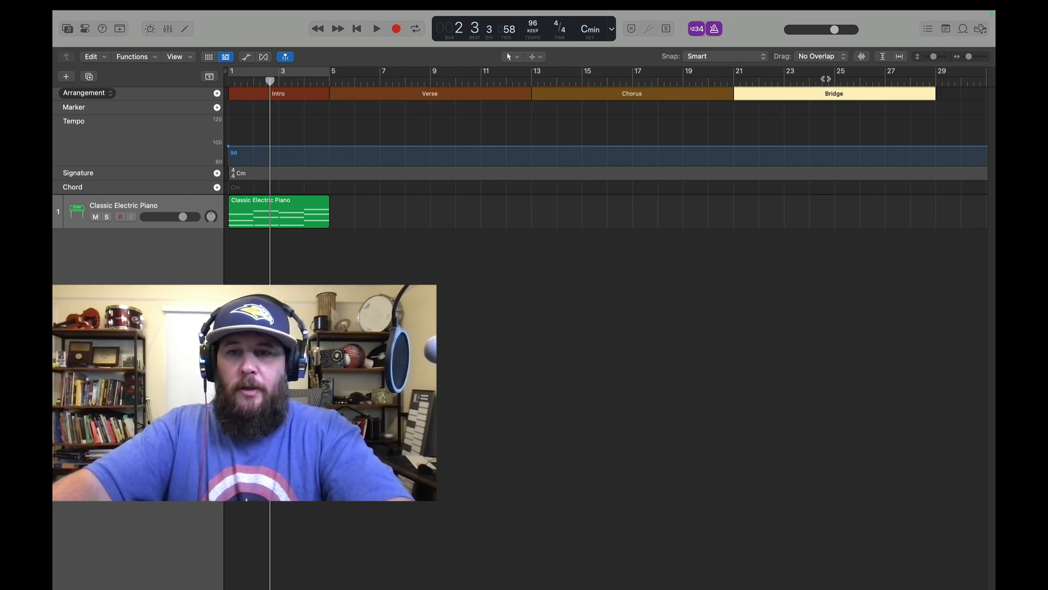
Step: Change the Bridge arrangement marker at bar 21 to a Verse
{"action": "left_click", "coordinate": [847, 94]}
{"action": "left_click", "coordinate": [707, 96]}
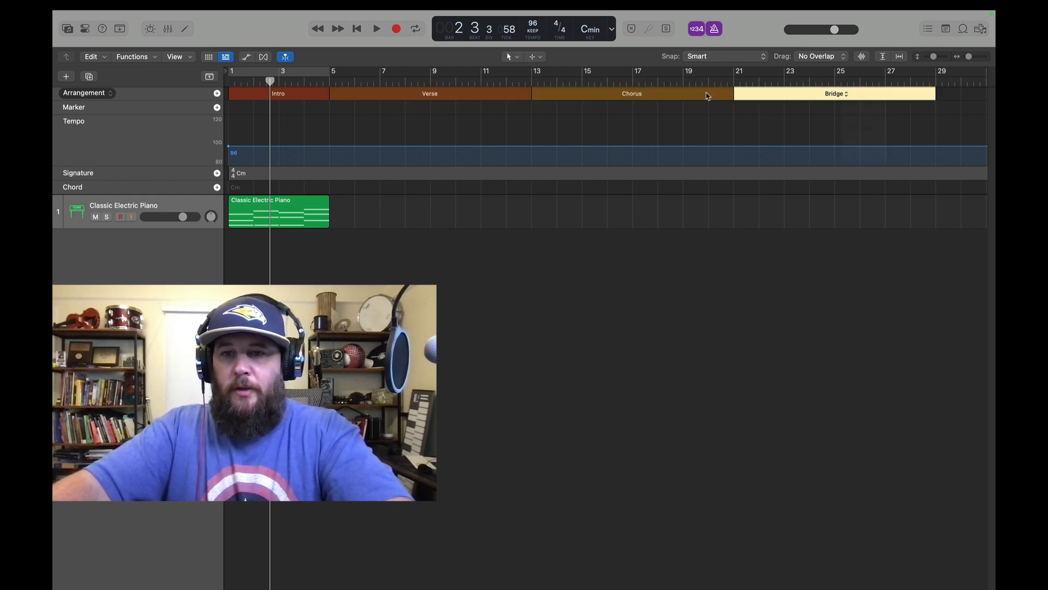
{"action": "left_click", "coordinate": [441, 99]}
{"action": "left_click", "coordinate": [550, 140]}
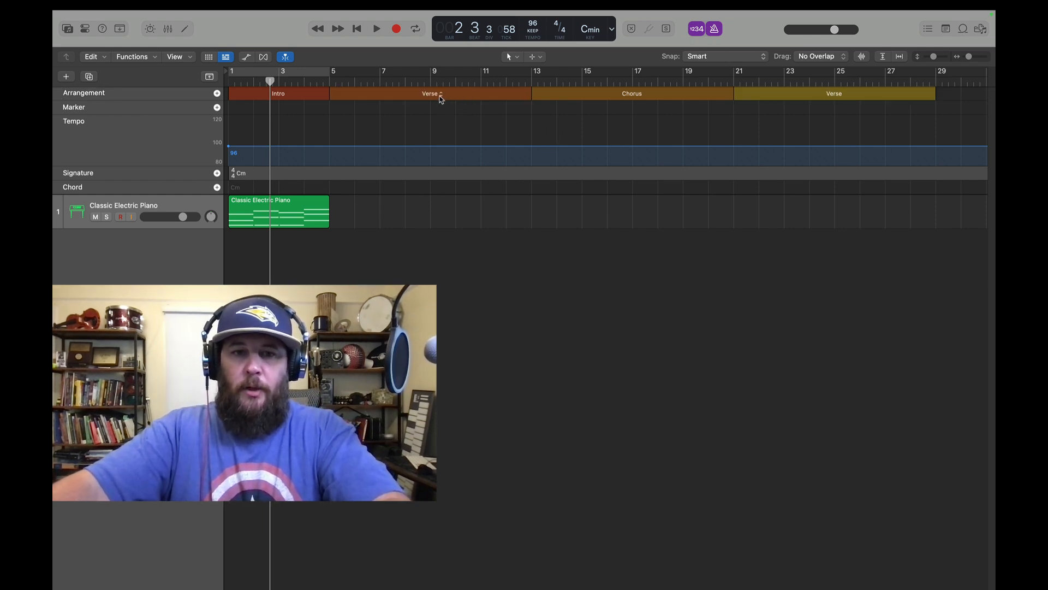
Step: Rename the Verse arrangement marker at bar 5 as Verse 1
{"action": "left_click", "coordinate": [442, 96]}
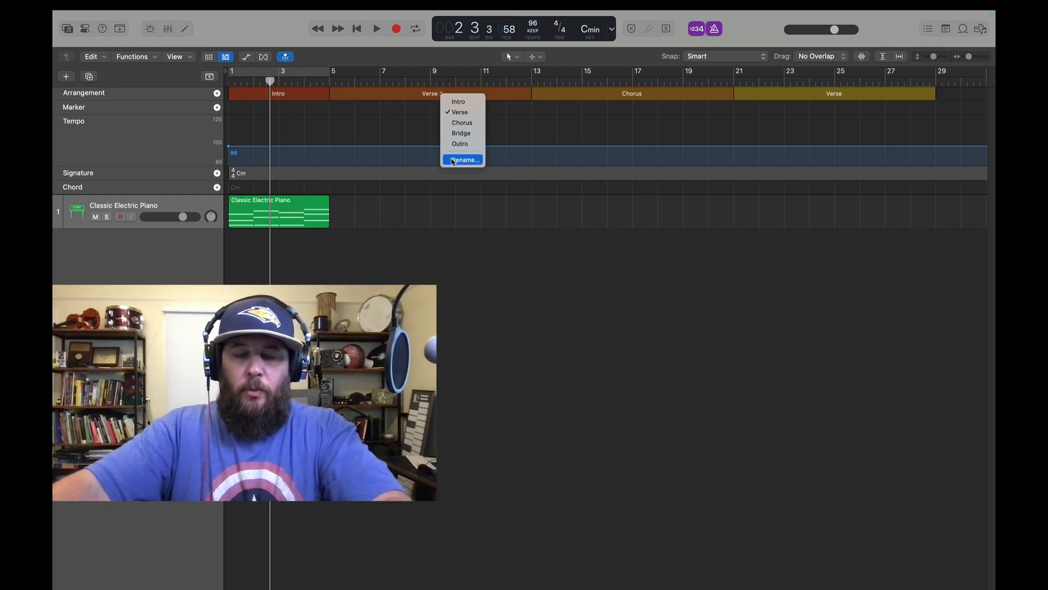
{"action": "left_click", "coordinate": [453, 160]}
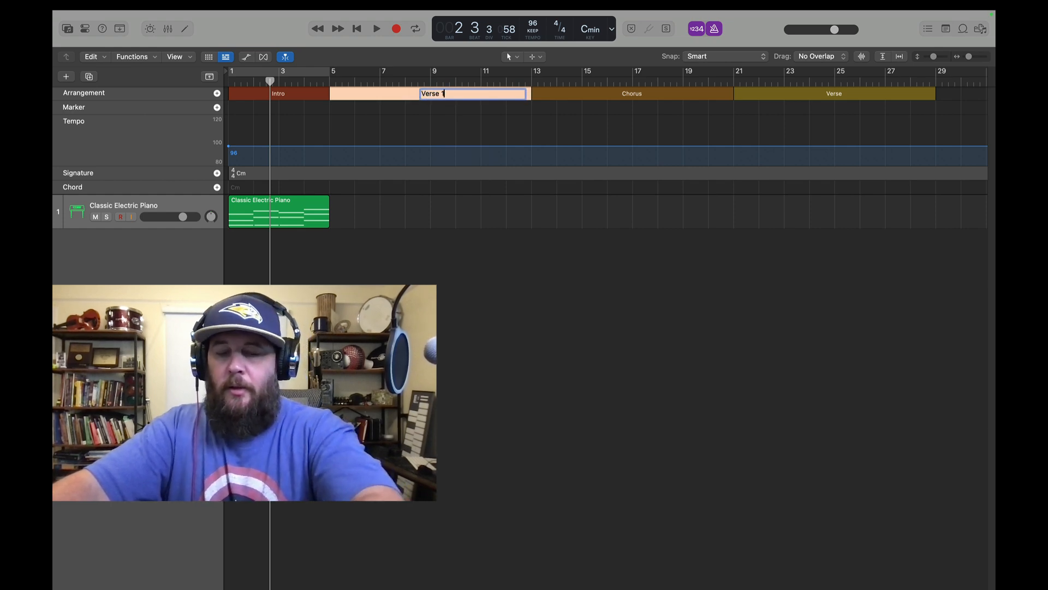
{"action": "key", "text": "Return"}
{"action": "left_click", "coordinate": [476, 119]}
Step: Rename the second Verse marker as Verse 2 and extend the arrangement with Chorus, Verse 3, Bridge, Chorus and a short Outro
{"action": "left_click", "coordinate": [850, 99]}
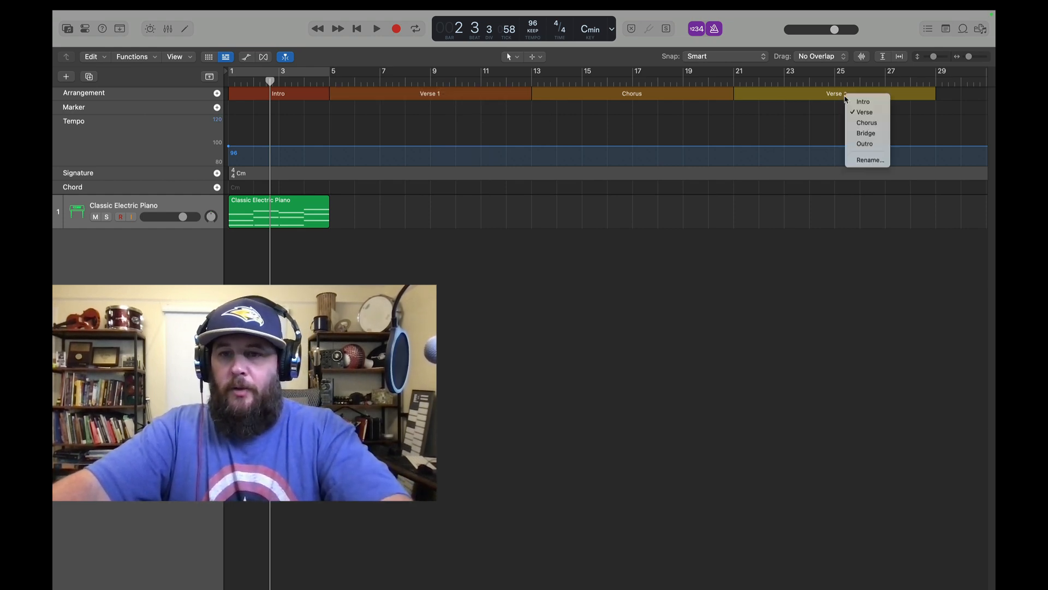
{"action": "left_click", "coordinate": [854, 113]}
{"action": "double_click", "coordinate": [852, 94]}
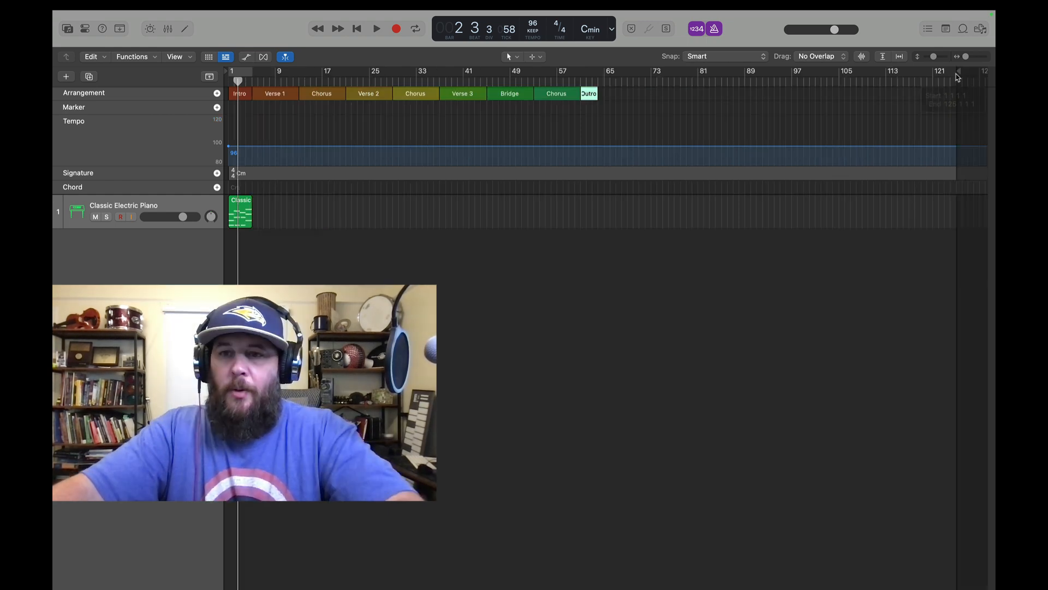
Step: Move the end of the project to bar 65, just after the Outro, keeping the global tracks shown
{"action": "left_click_drag", "start_coordinate": [958, 72], "coordinate": [605, 71]}
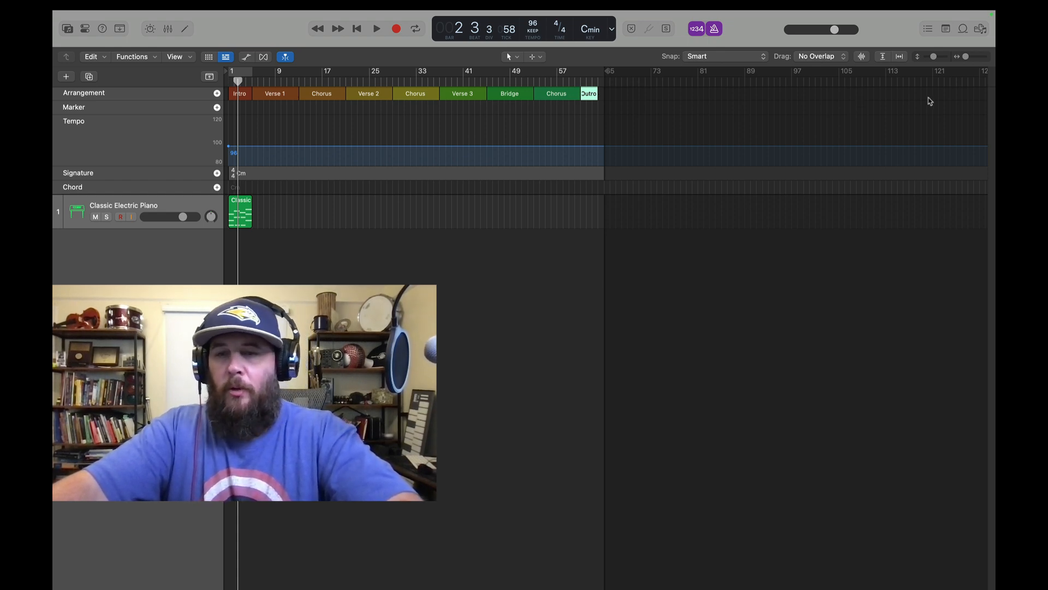
{"action": "key", "text": "g"}
{"action": "key", "text": "g"}
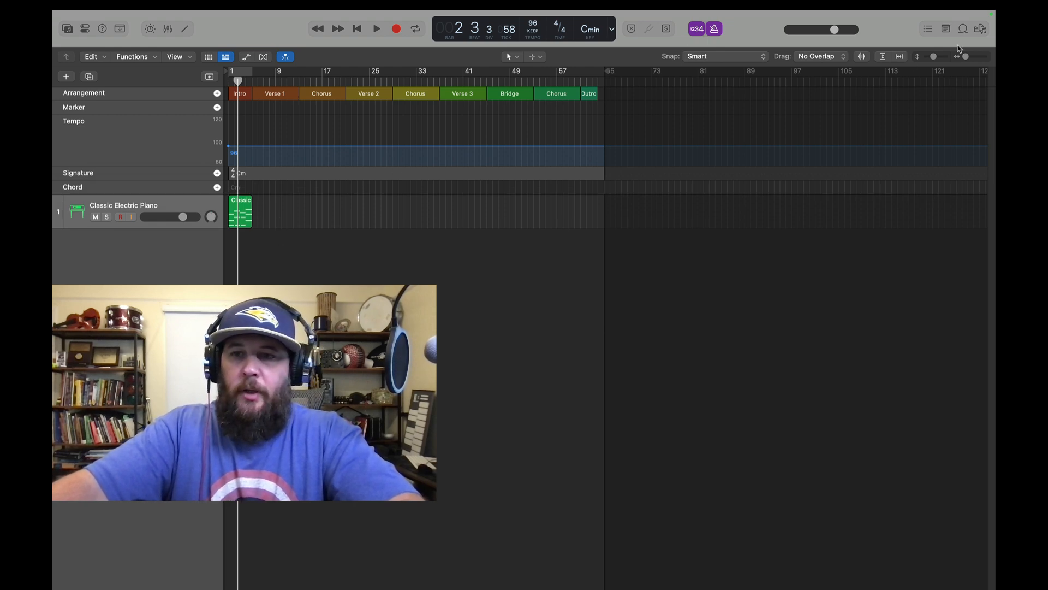
Step: Turn on the cycle range over the four-bar Intro and briefly play it from bar 1
{"action": "left_click_drag", "start_coordinate": [965, 57], "coordinate": [969, 57]}
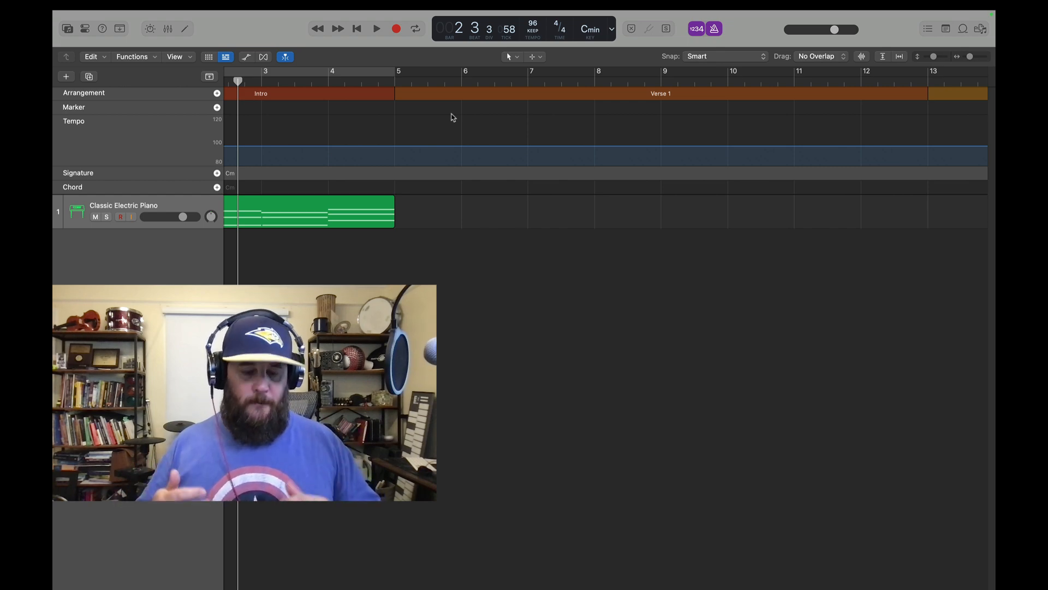
{"action": "left_click", "coordinate": [395, 81]}
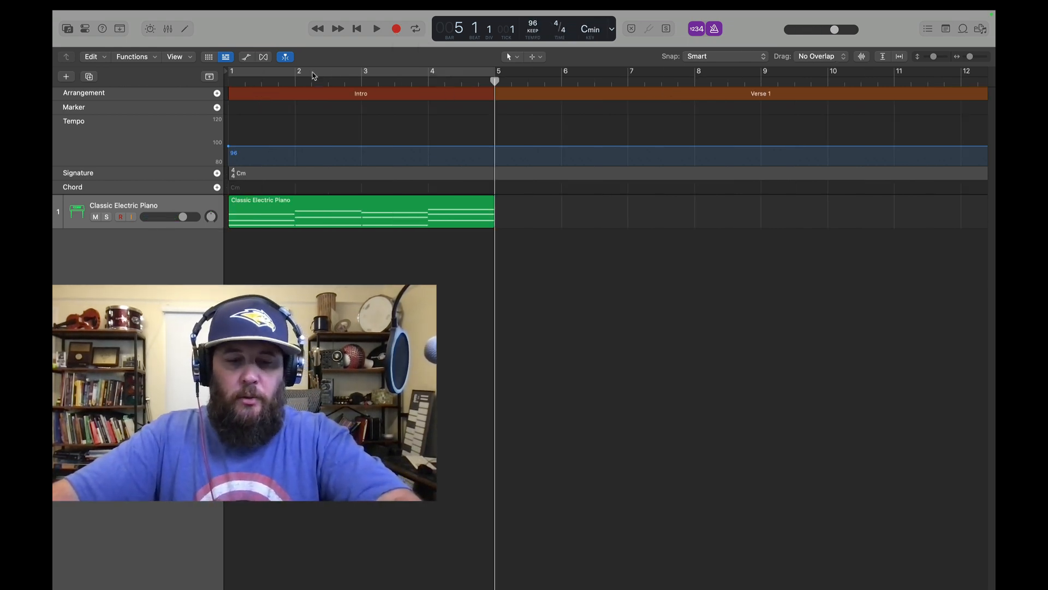
{"action": "left_click", "coordinate": [313, 73]}
{"action": "key", "text": "space"}
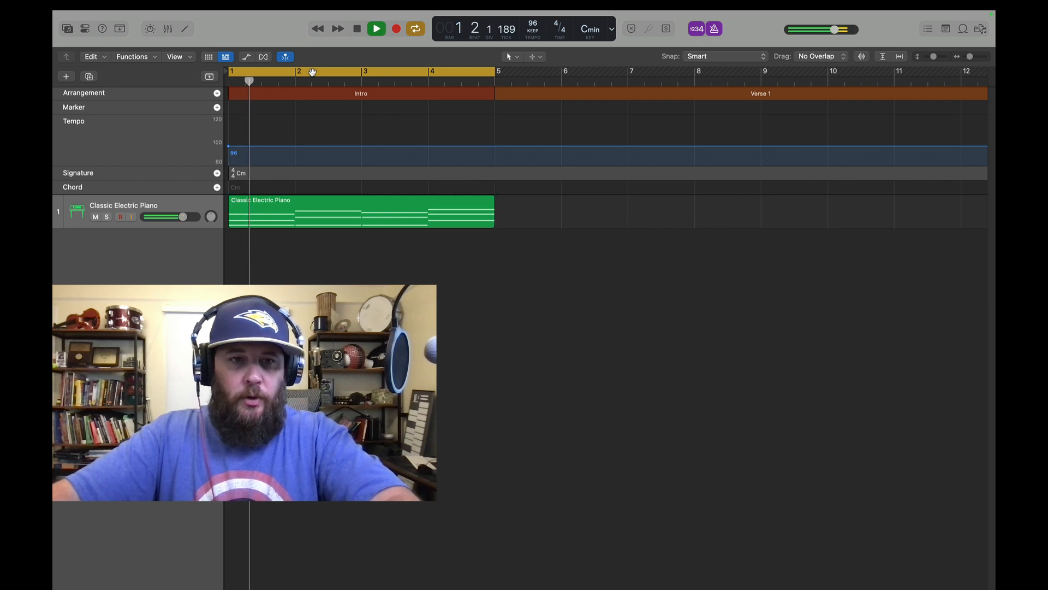
{"action": "key", "text": "space"}
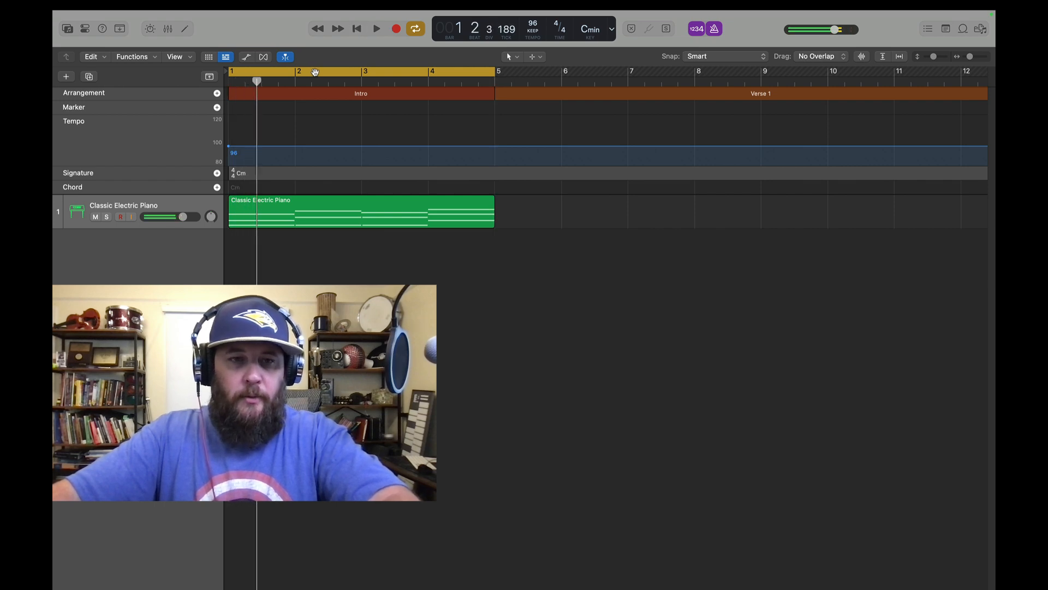
{"action": "key", "text": "space"}
{"action": "key", "text": "space"}
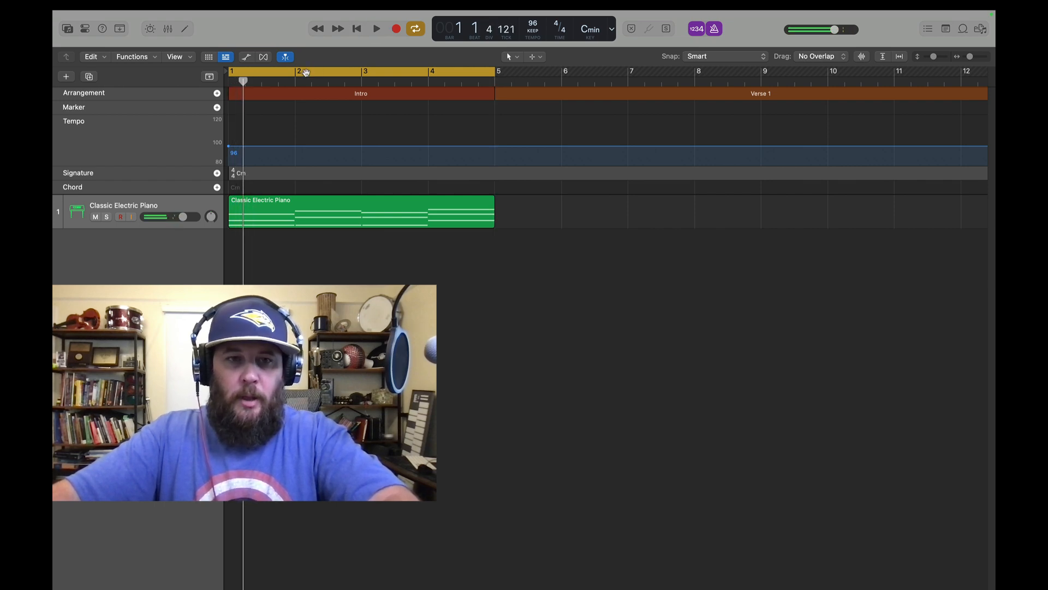
Step: Move the cycle range to Verse 1 and extend it to cover bars 5 to 13
{"action": "left_click_drag", "start_coordinate": [306, 72], "coordinate": [574, 78]}
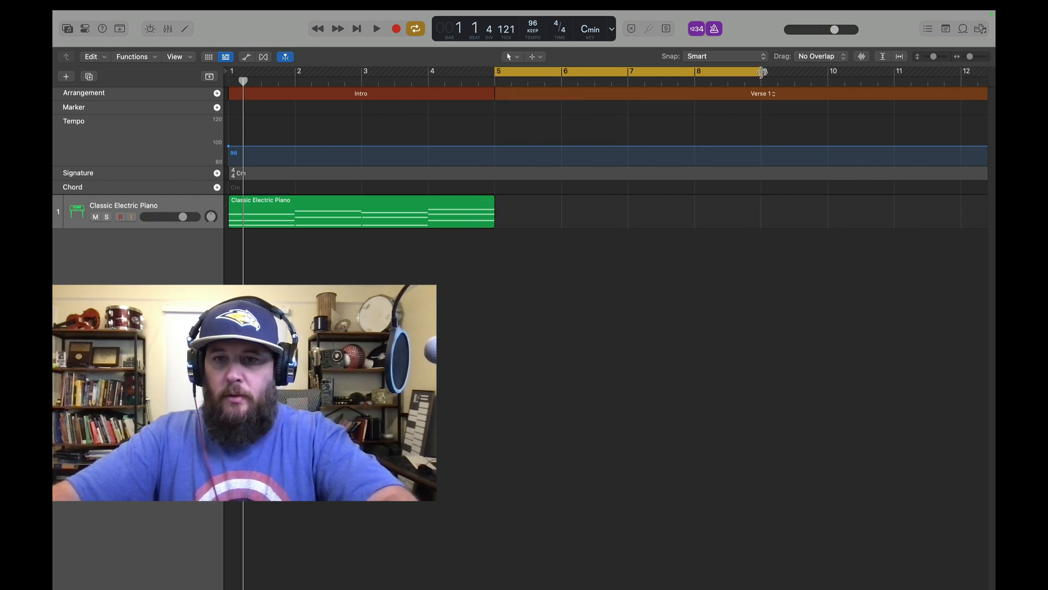
{"action": "left_click_drag", "start_coordinate": [762, 72], "coordinate": [968, 60]}
{"action": "left_click_drag", "start_coordinate": [625, 74], "coordinate": [643, 72]}
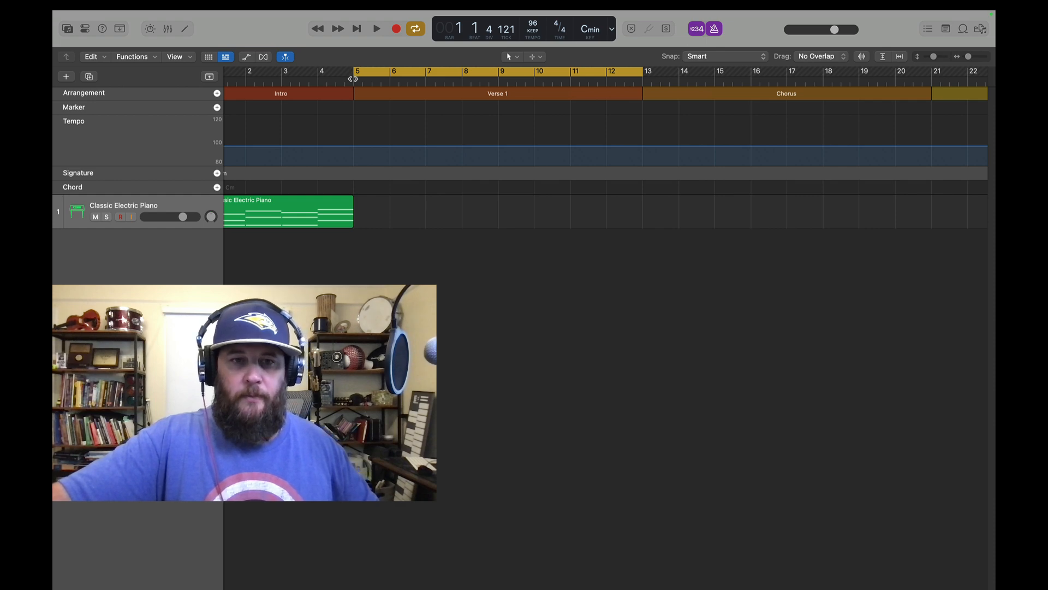
Step: Record a four-bar electric piano chord progression from bar 5 and open the new region in the Piano Roll
{"action": "key", "text": "r"}
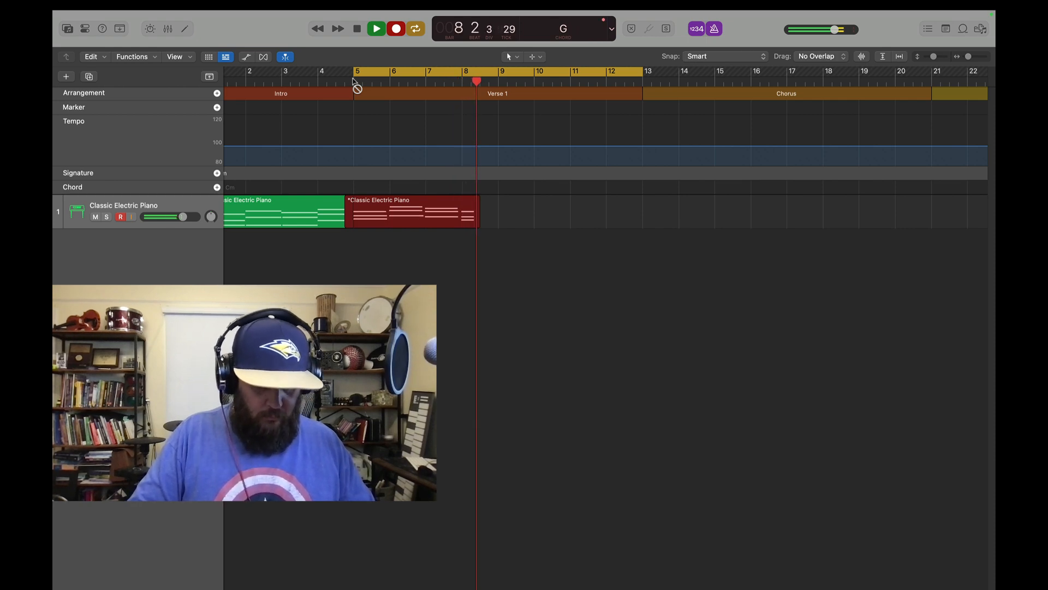
{"action": "key", "text": "space"}
{"action": "key", "text": "e"}
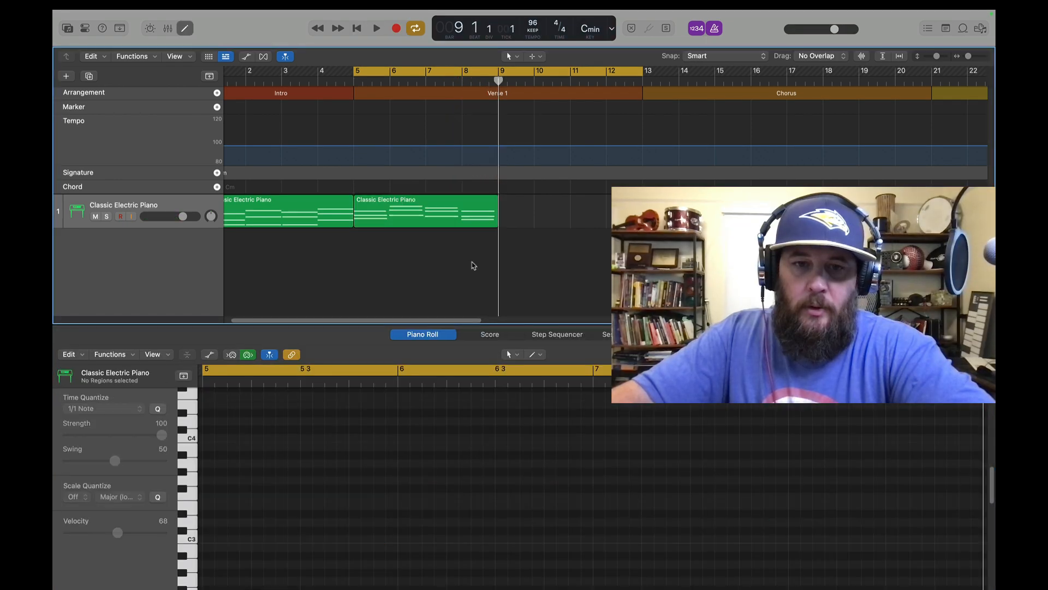
{"action": "left_click", "coordinate": [435, 217]}
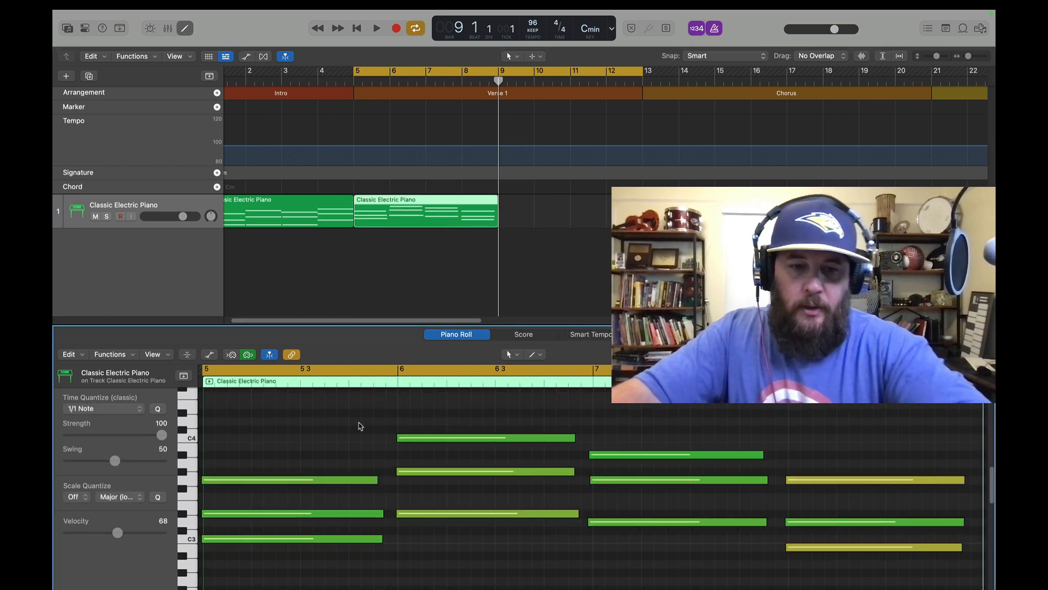
Step: Quantize all notes in the Verse 1 region to 1/1 Note and apply Force Legato, shortening the overlapped notes
{"action": "key", "text": "super+a"}
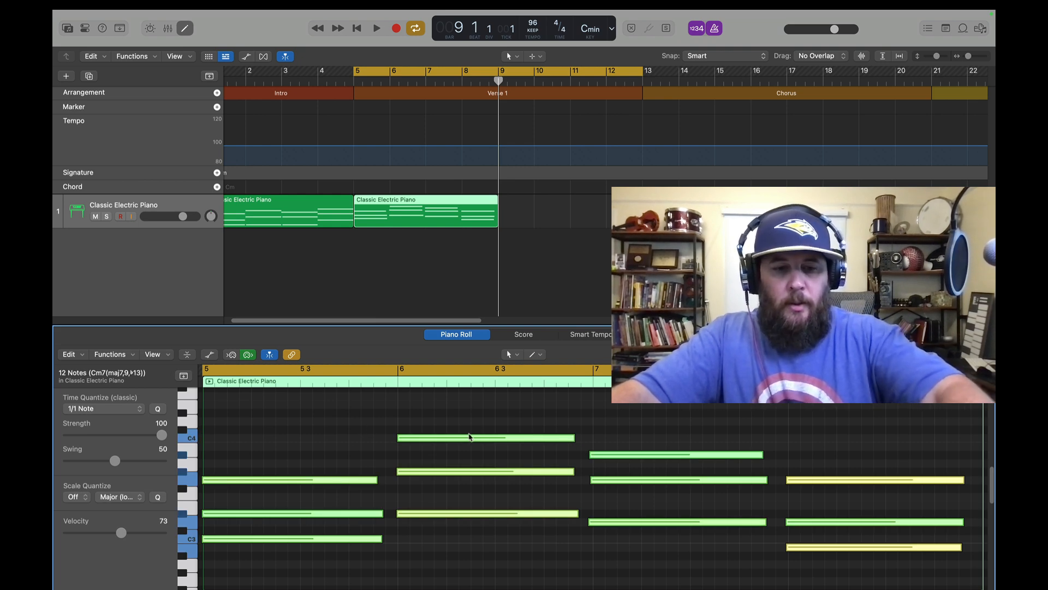
{"action": "key", "text": "q"}
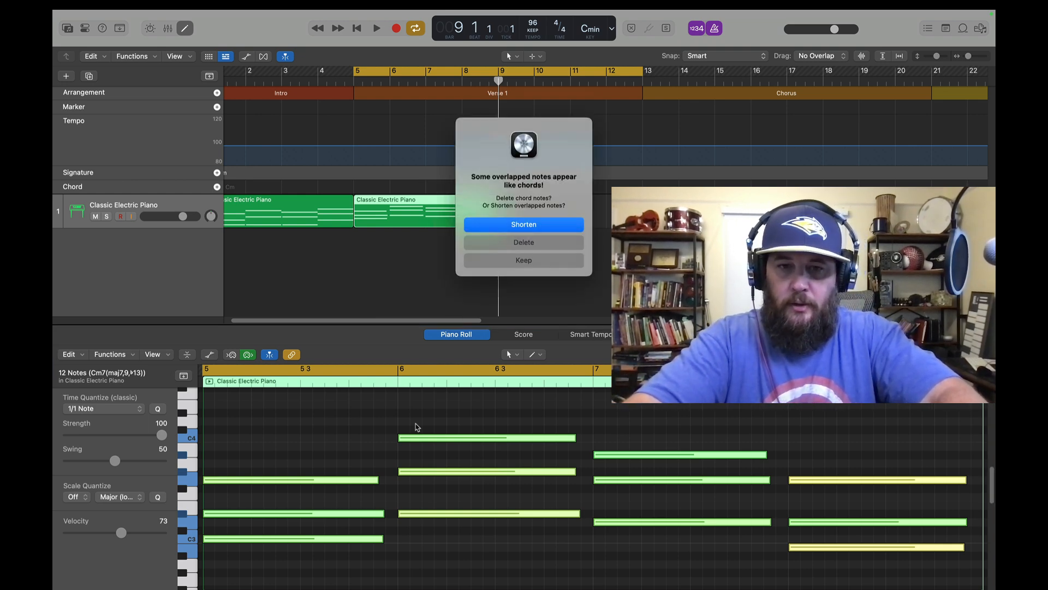
{"action": "key", "text": "Return"}
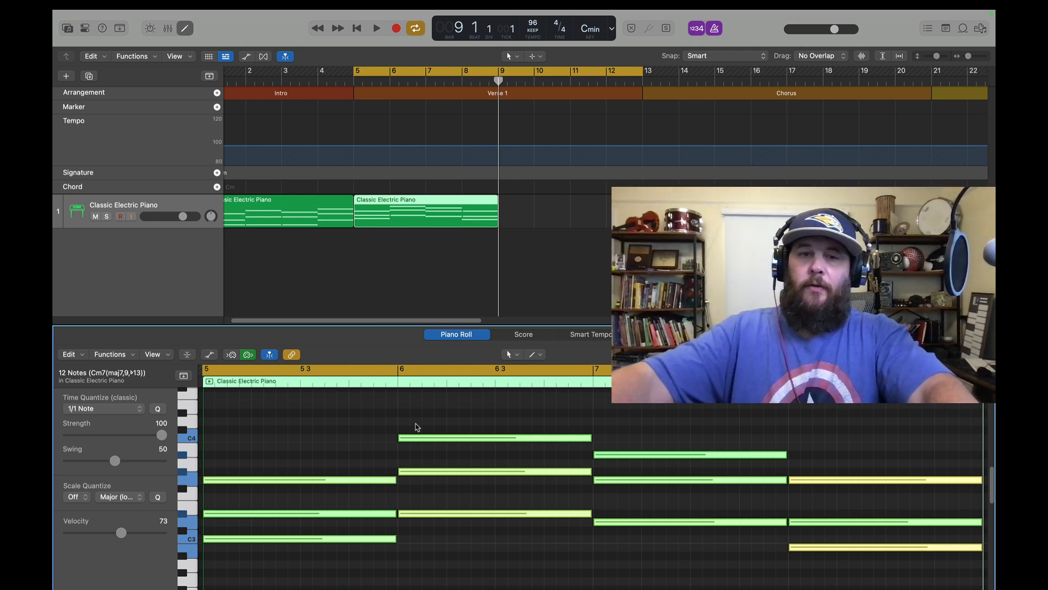
Step: Loop the Verse 1 region once so that it fills the section up to bar 13
{"action": "left_click", "coordinate": [462, 265]}
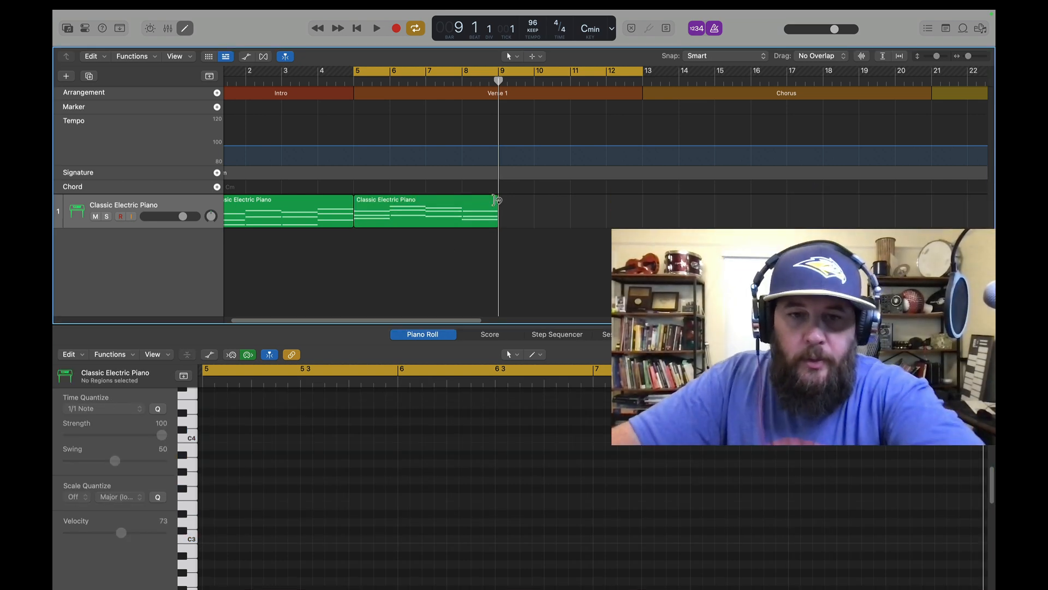
{"action": "left_click_drag", "start_coordinate": [498, 199], "coordinate": [632, 199]}
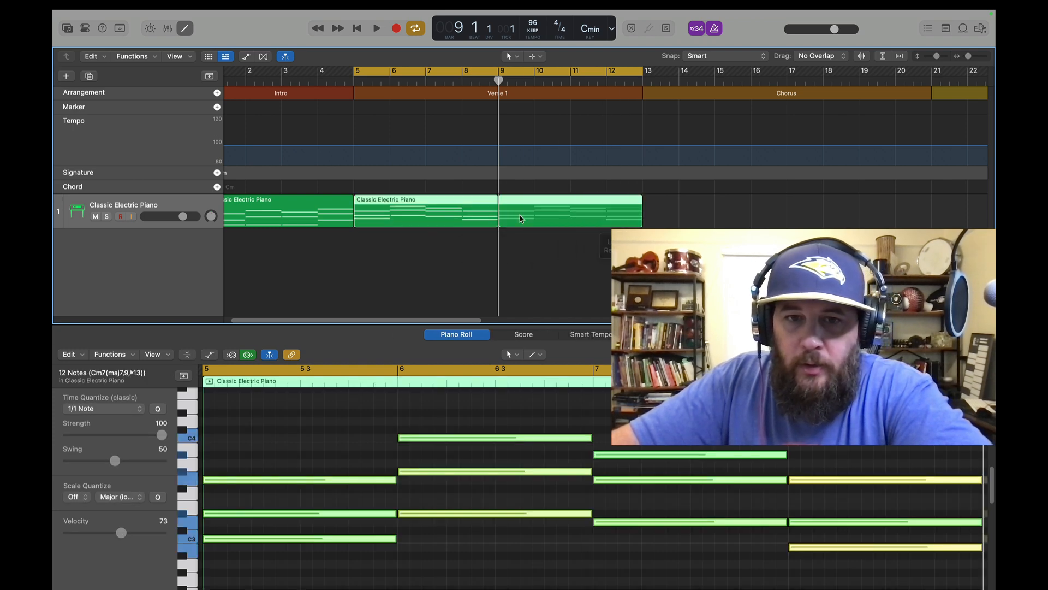
Step: Move the cycle range to the Chorus, bars 13 to 21, and record a four-bar rhythmic electric piano chord progression from bar 13
{"action": "key", "text": "space"}
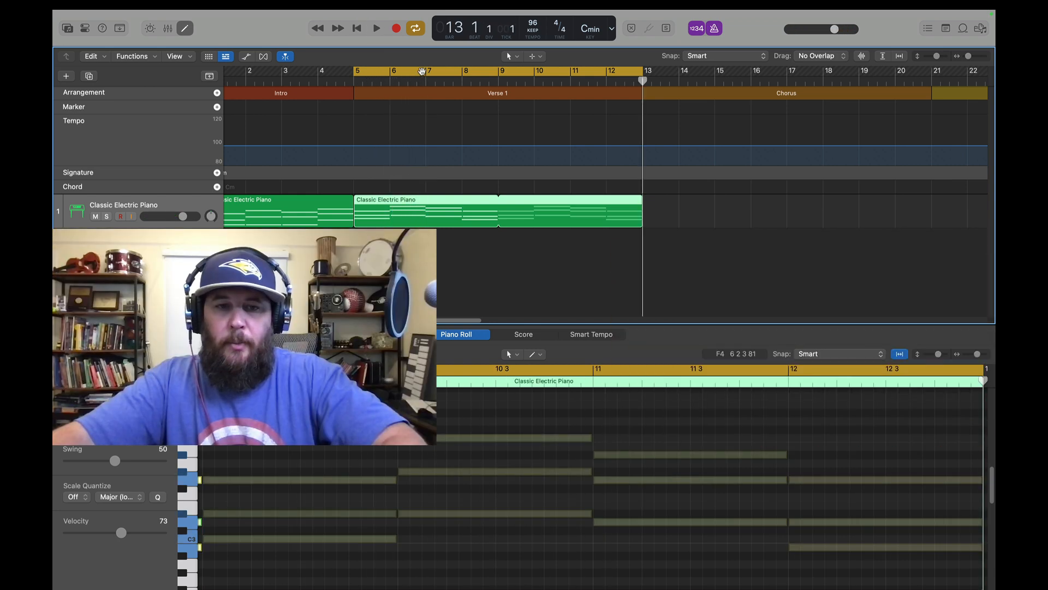
{"action": "left_click_drag", "start_coordinate": [422, 71], "coordinate": [711, 69]}
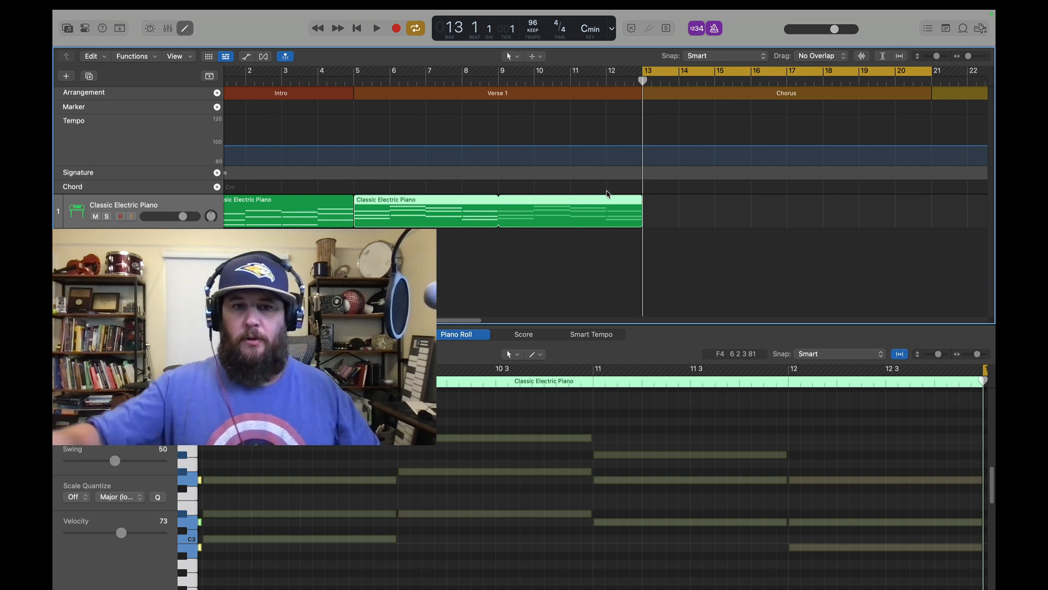
{"action": "key", "text": "r"}
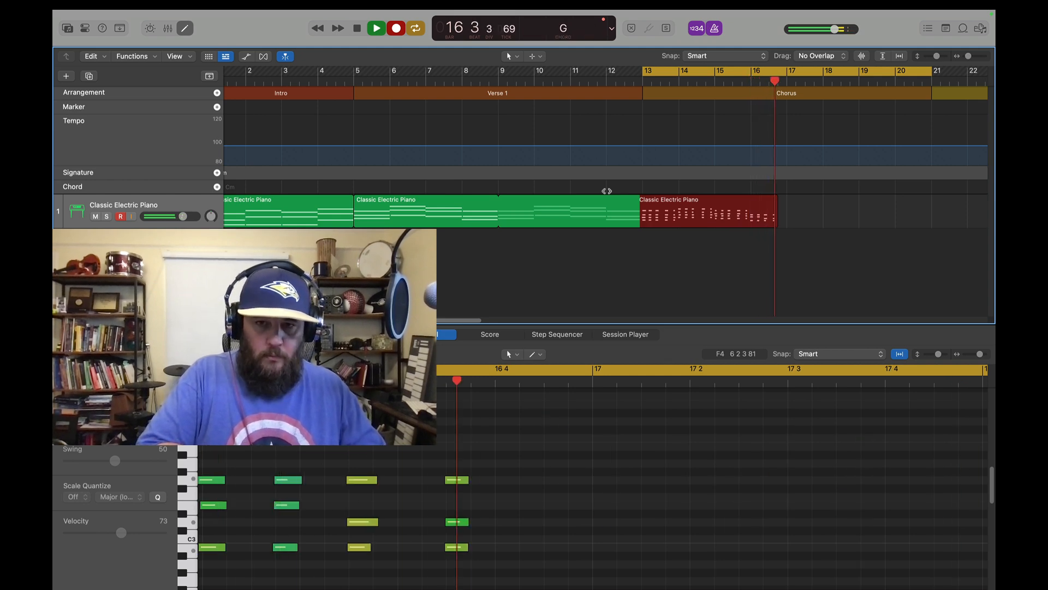
{"action": "key", "text": "space"}
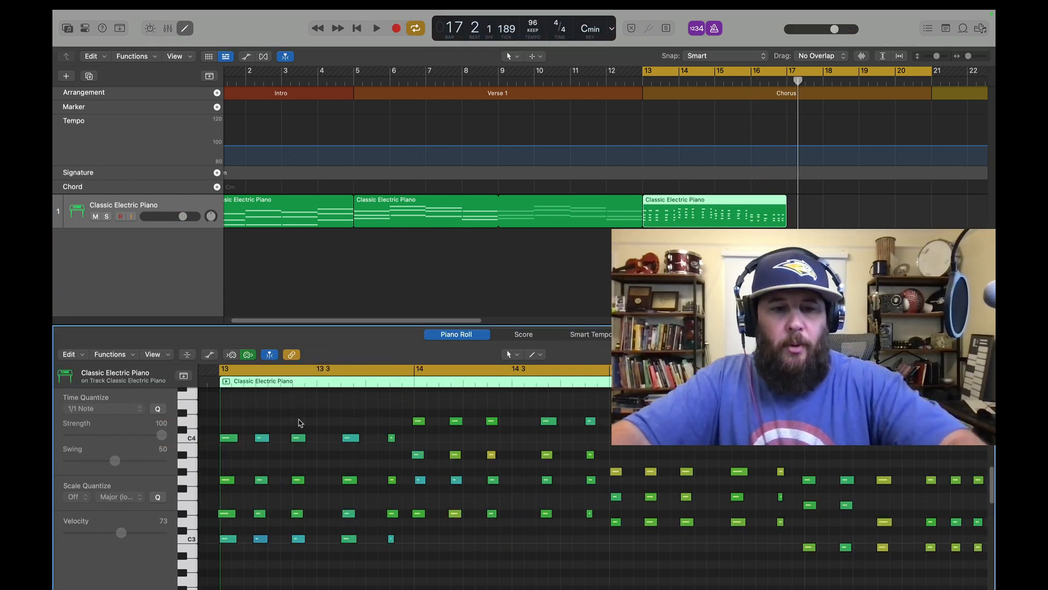
Step: Select all notes in the new Chorus region and quantize them to 1/16 Note
{"action": "key", "text": "super+a"}
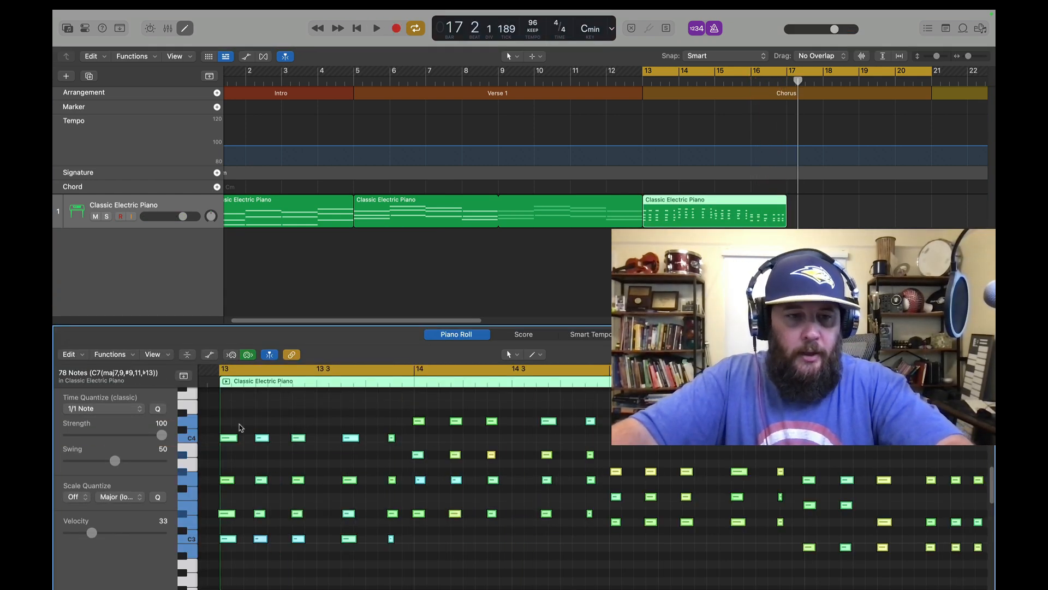
{"action": "left_click", "coordinate": [140, 411]}
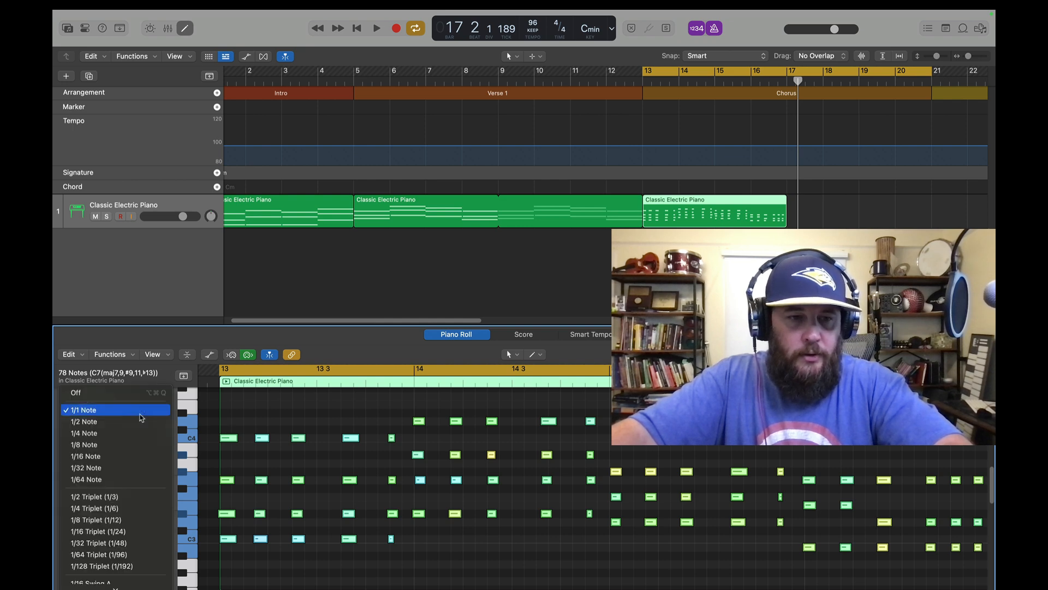
{"action": "left_click", "coordinate": [121, 455]}
{"action": "left_click", "coordinate": [213, 414]}
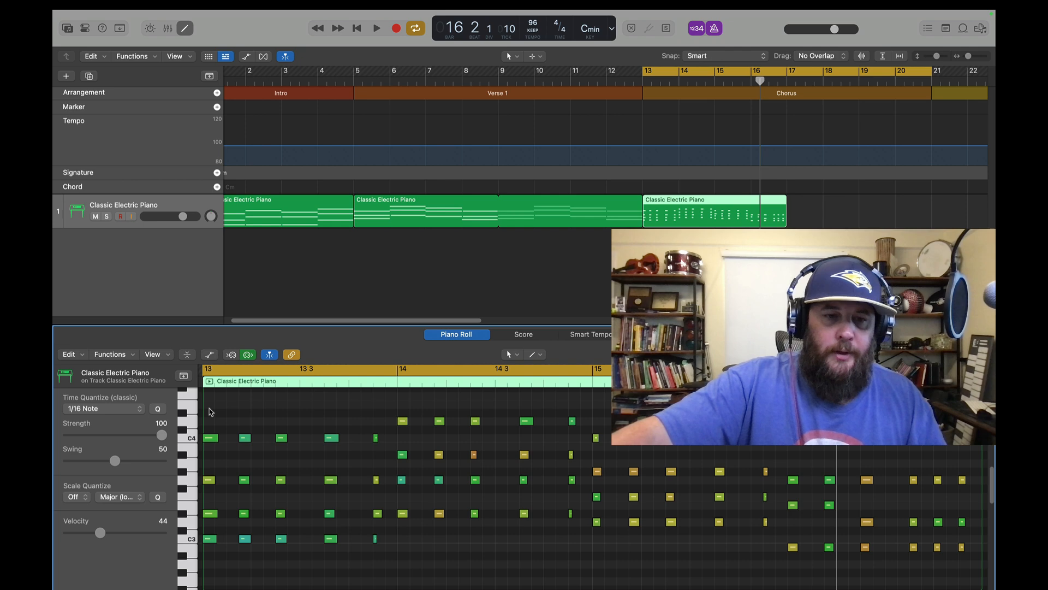
Step: Check the chords in bars 13 and 16, then move the middle notes of bar 16's first two chords down to D3
{"action": "left_click_drag", "start_coordinate": [211, 409], "coordinate": [378, 561]}
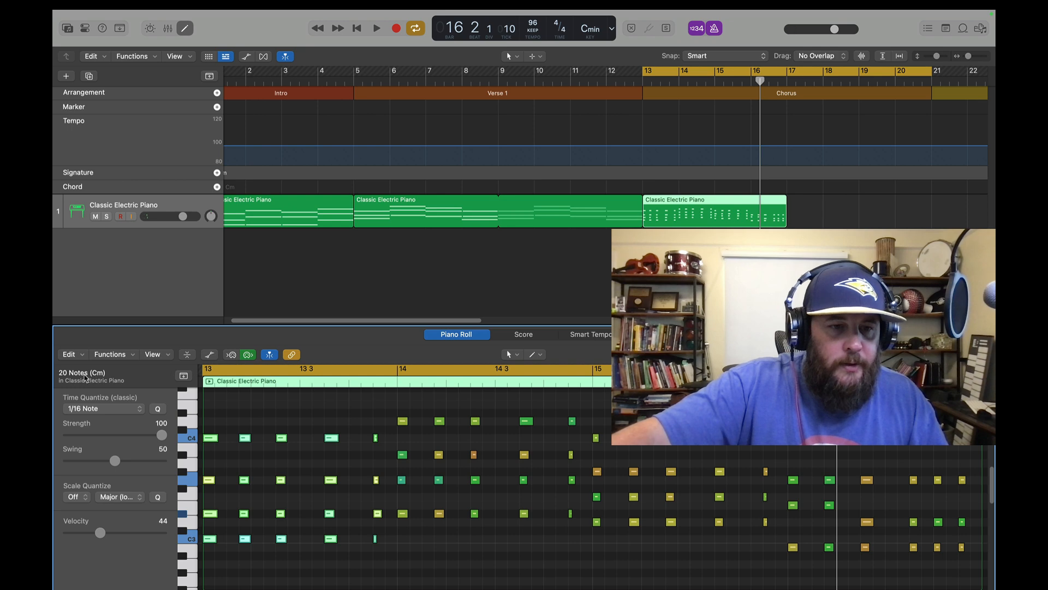
{"action": "left_click_drag", "start_coordinate": [790, 439], "coordinate": [972, 563]}
{"action": "left_click", "coordinate": [809, 519]}
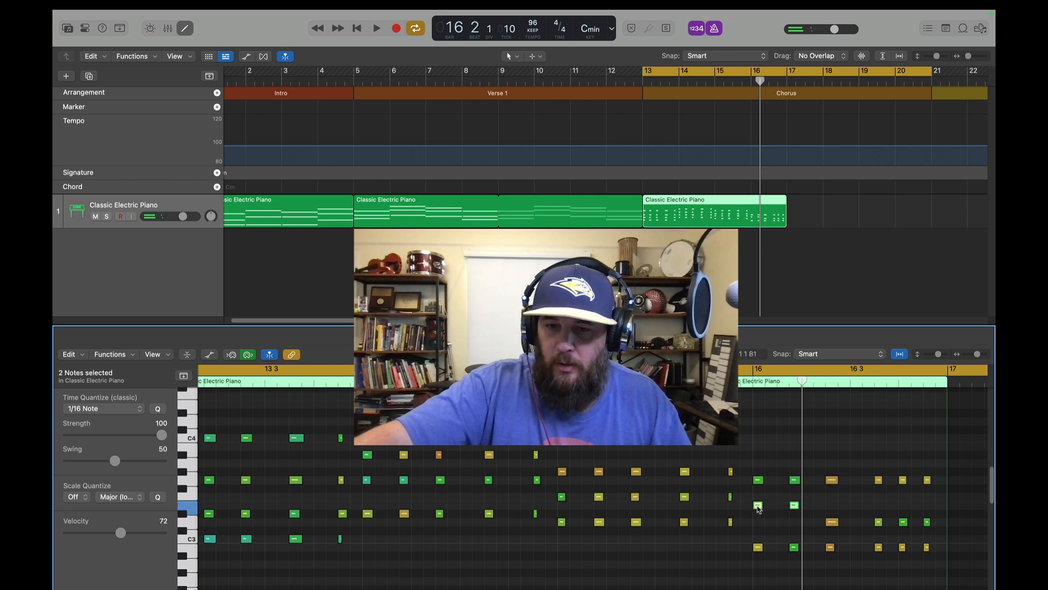
{"action": "left_click_drag", "start_coordinate": [759, 509], "coordinate": [756, 523]}
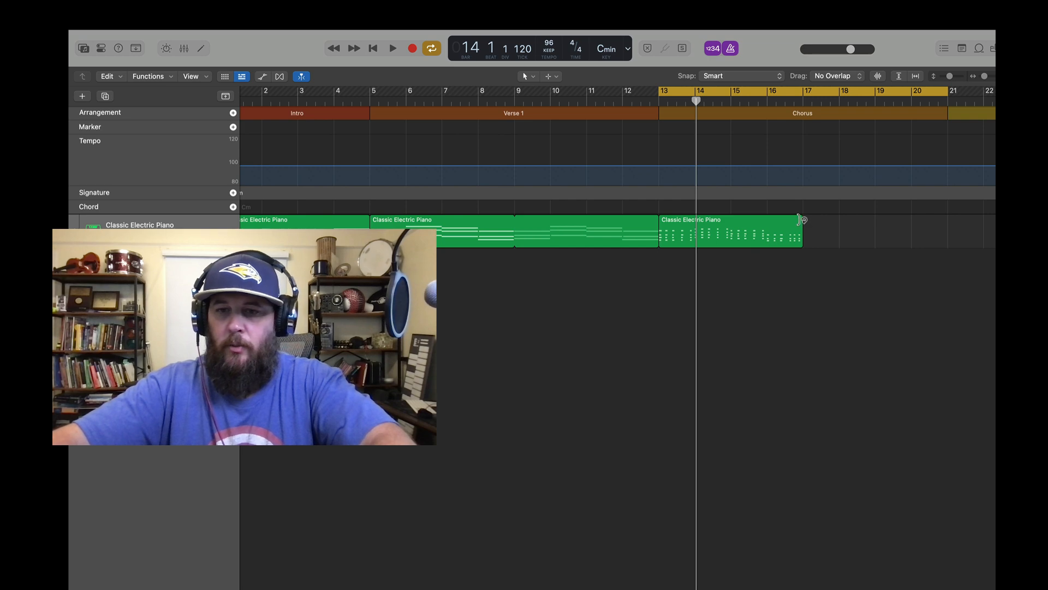
Step: Loop the Chorus region once to fill the section up to bar 21 and play it back
{"action": "left_click_drag", "start_coordinate": [800, 219], "coordinate": [947, 218]}
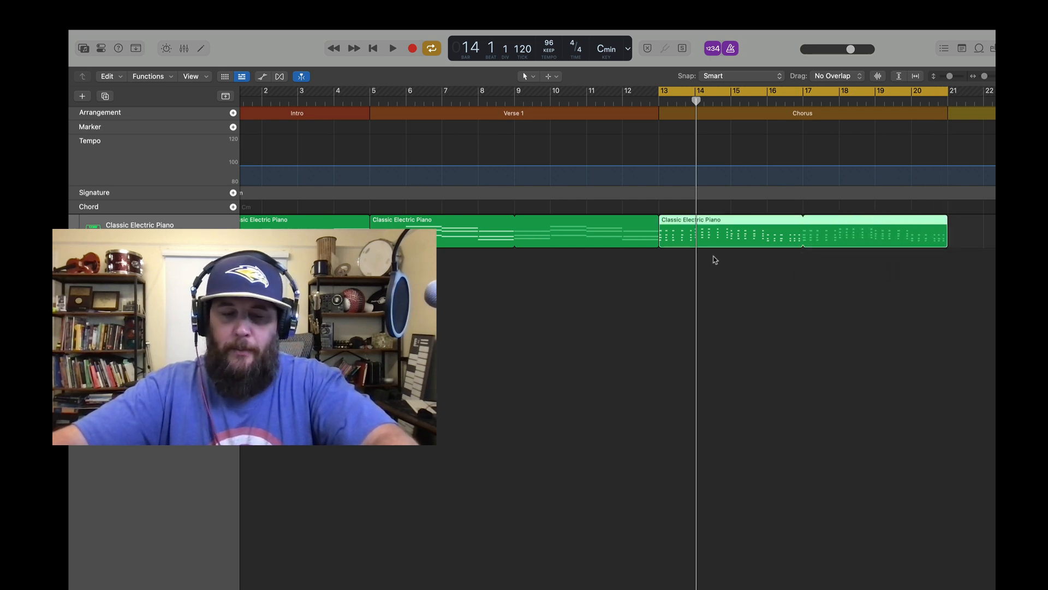
{"action": "key", "text": "space"}
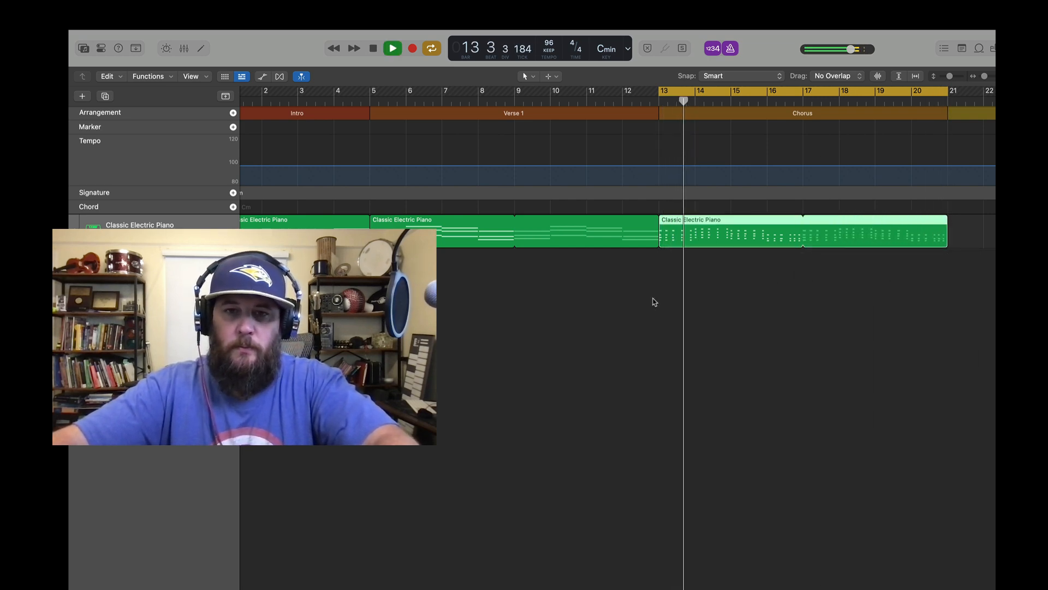